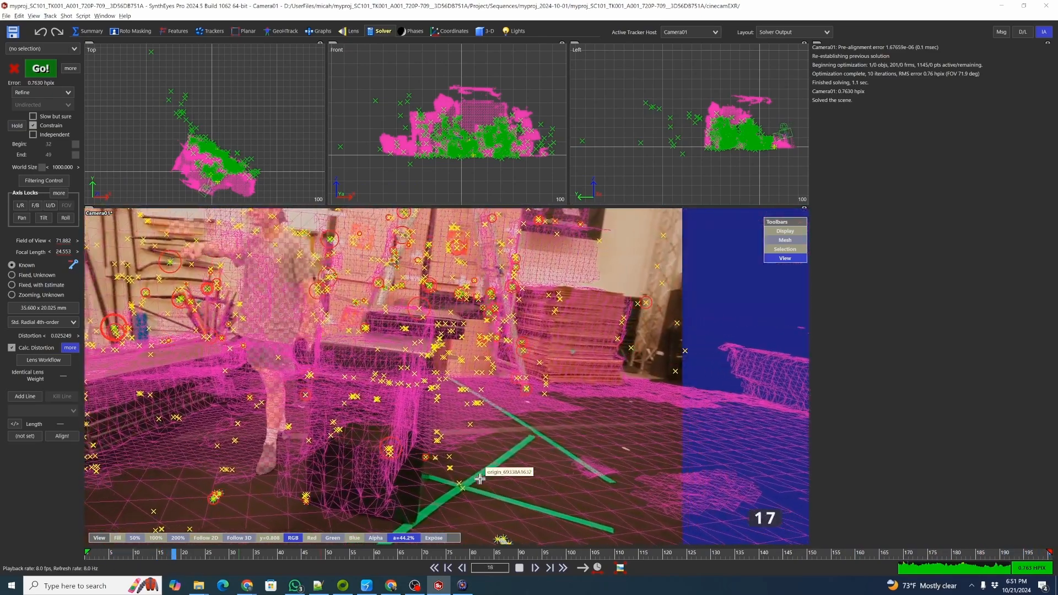
Play back and scrub through the solved shot to review the tracking.
key("space")
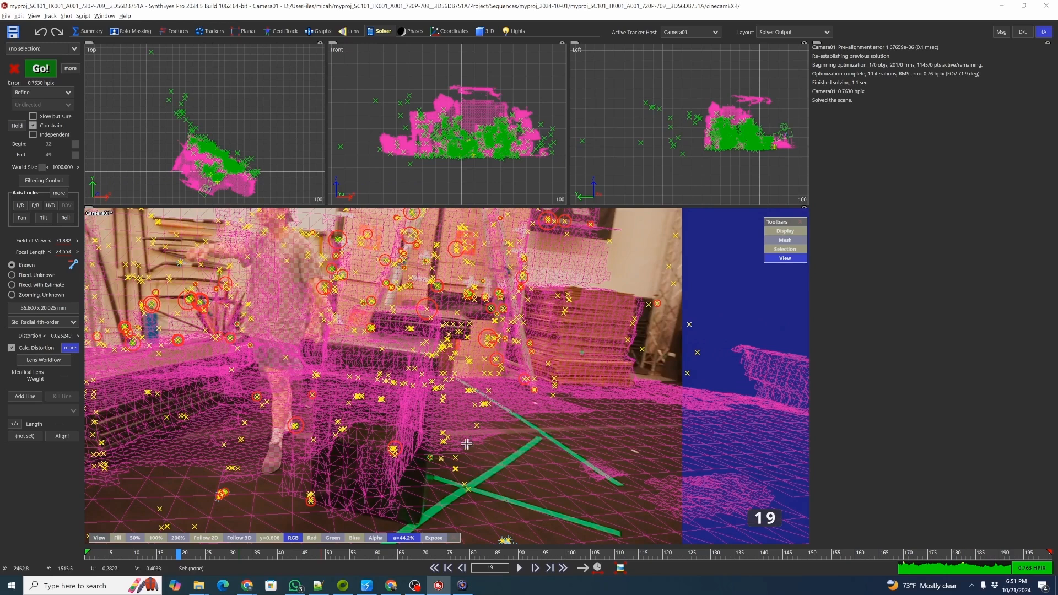
left_click_drag(483, 553, 434, 554)
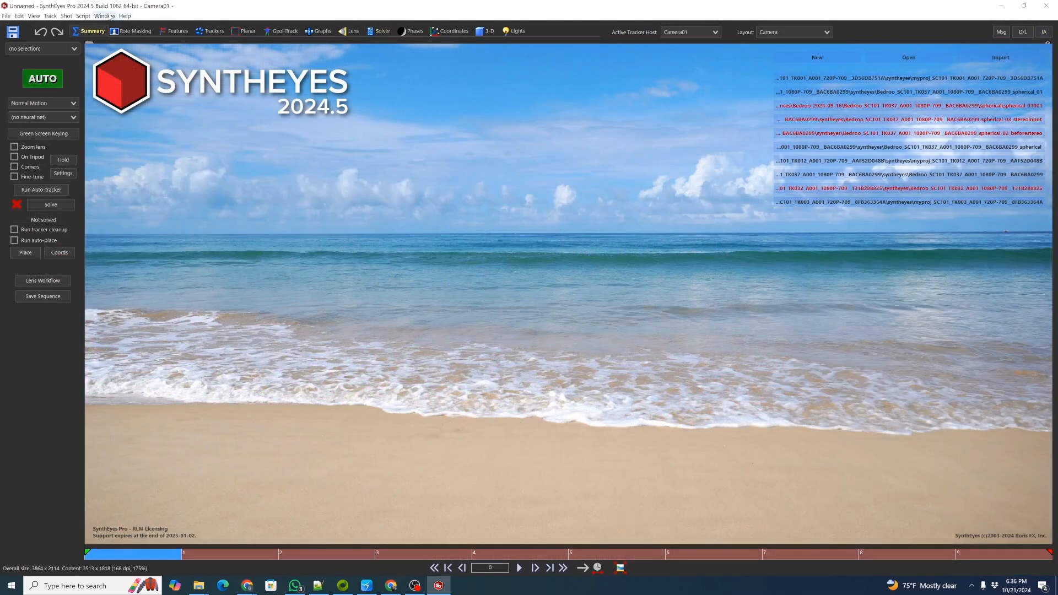
Run the script myproj_SC101_TK001_A001.szl from the project's syntheyes folder.
left_click(86, 15)
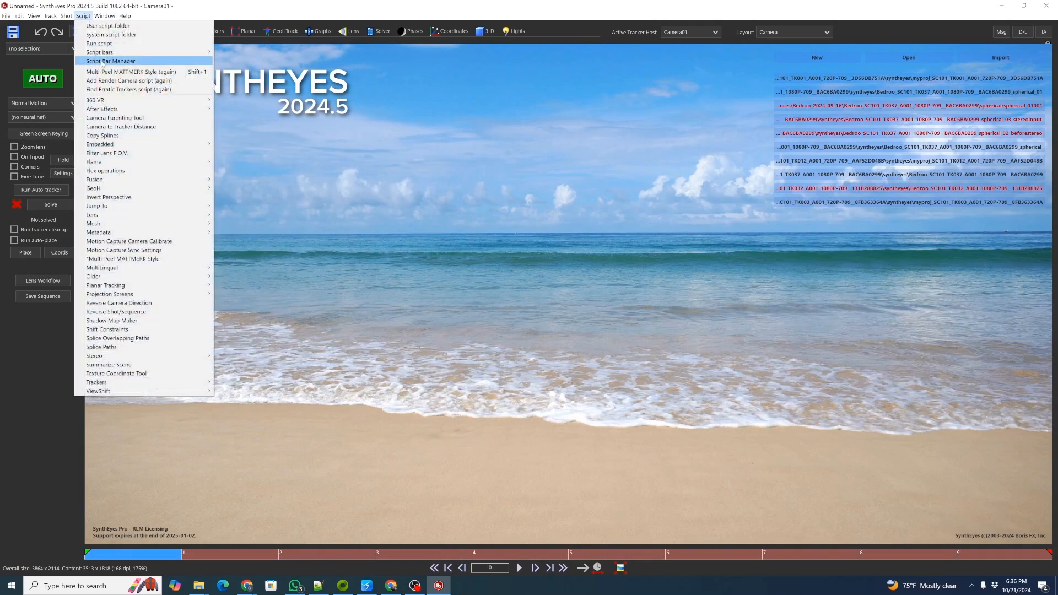
left_click(190, 61)
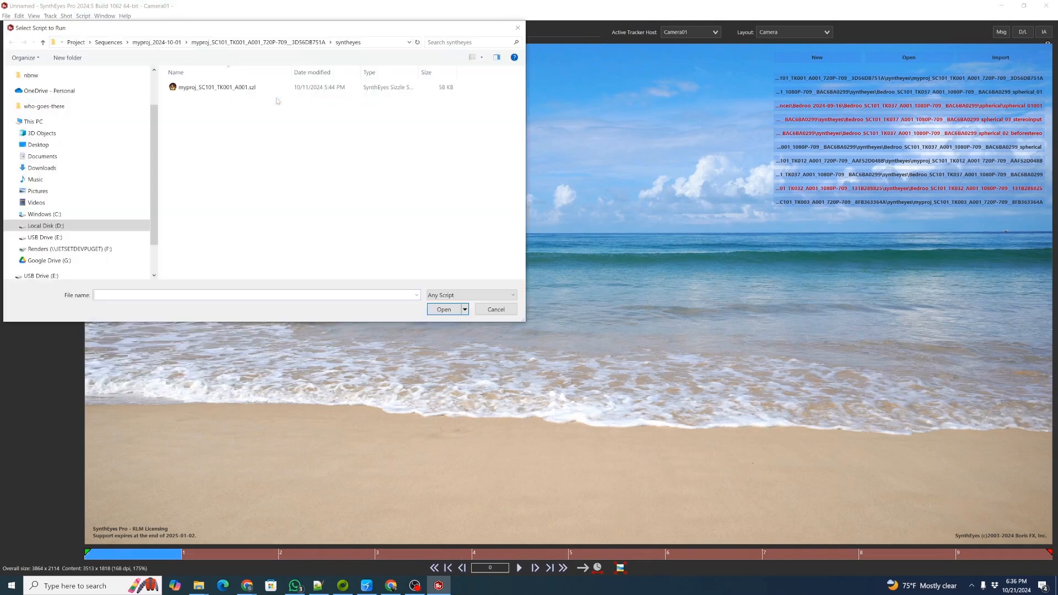
left_click(211, 88)
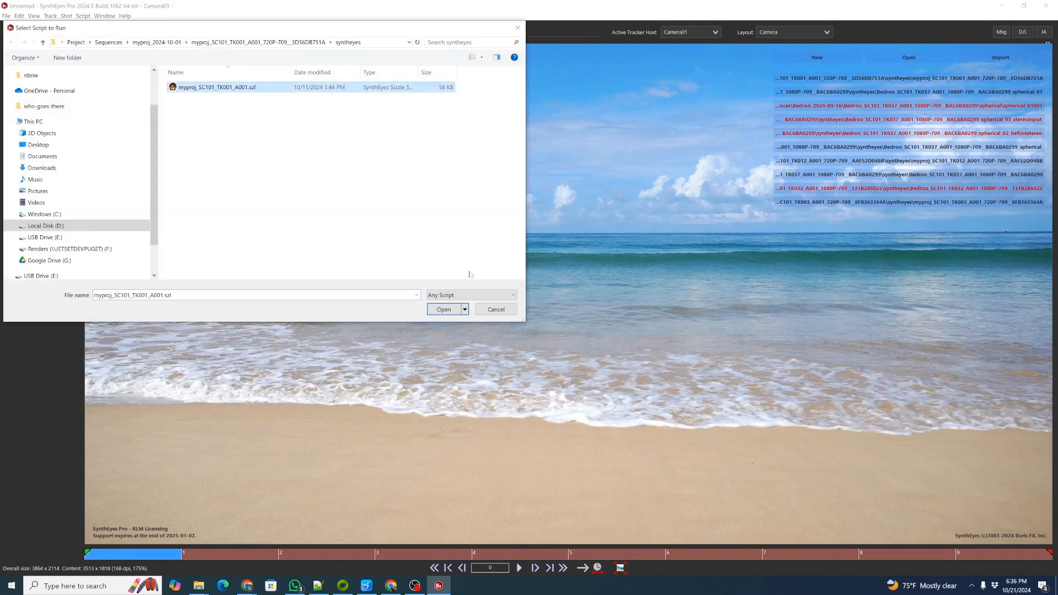
left_click(441, 309)
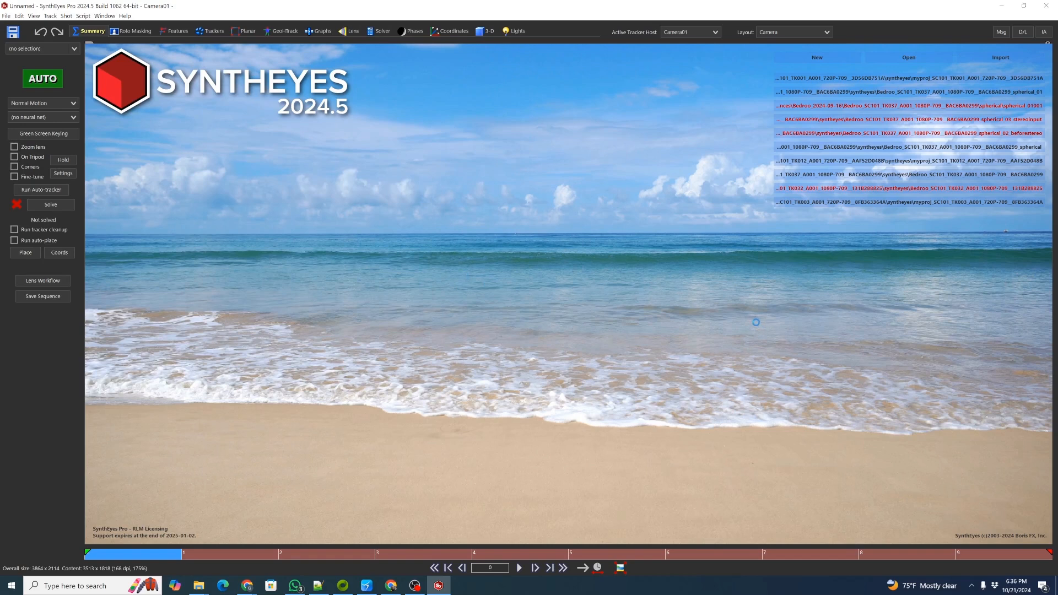
left_click(554, 328)
Switch the layout to Camera and scrub the timeline to review the loaded scene.
left_click(826, 32)
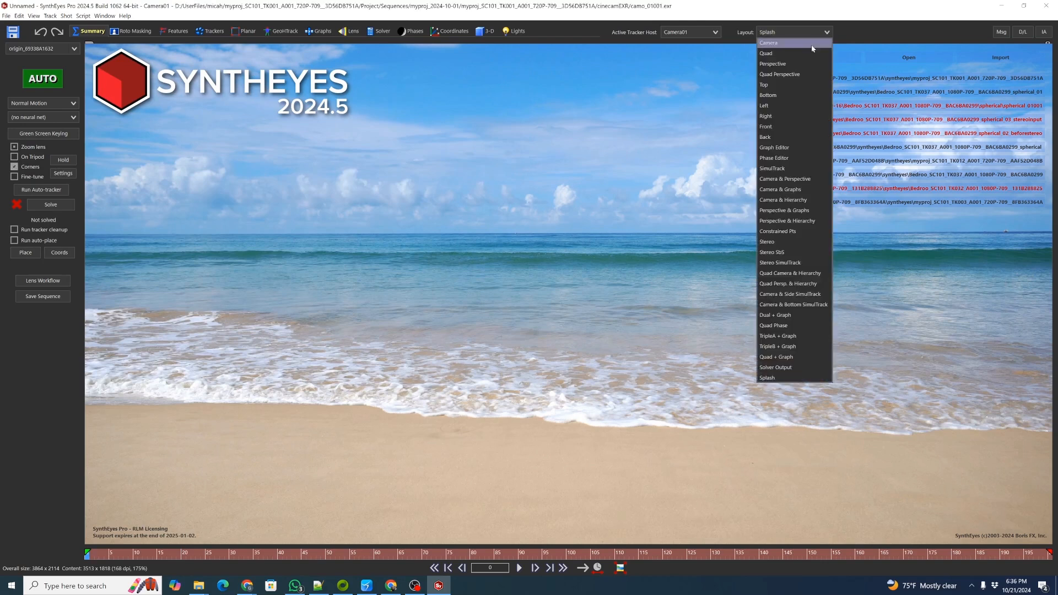
left_click(772, 50)
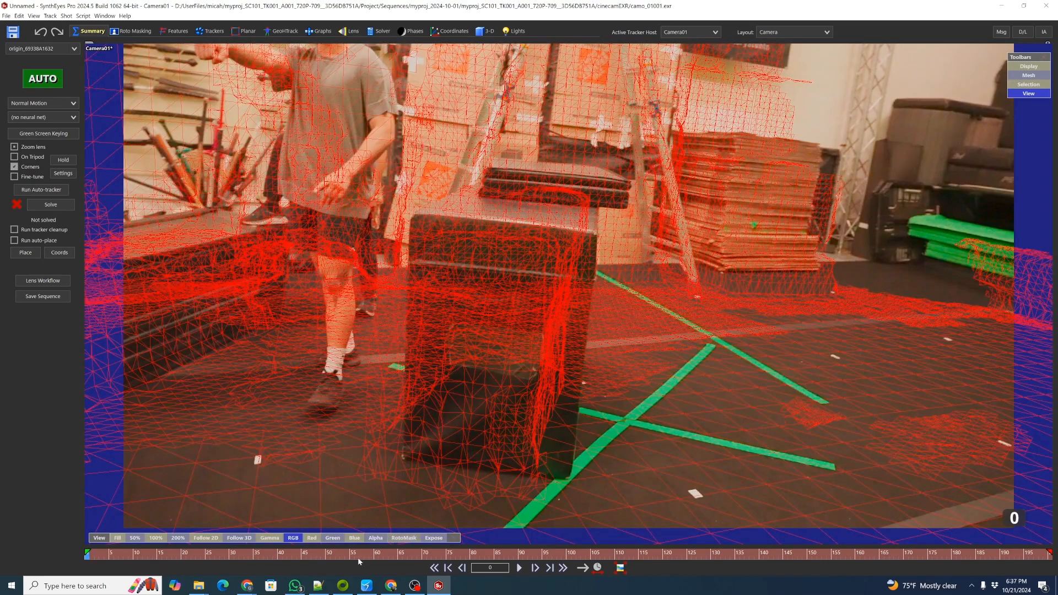
mouse_move(263, 543)
left_mouse_down()
mouse_move(165, 542)
mouse_move(290, 540)
mouse_move(125, 547)
mouse_move(251, 547)
left_mouse_up()
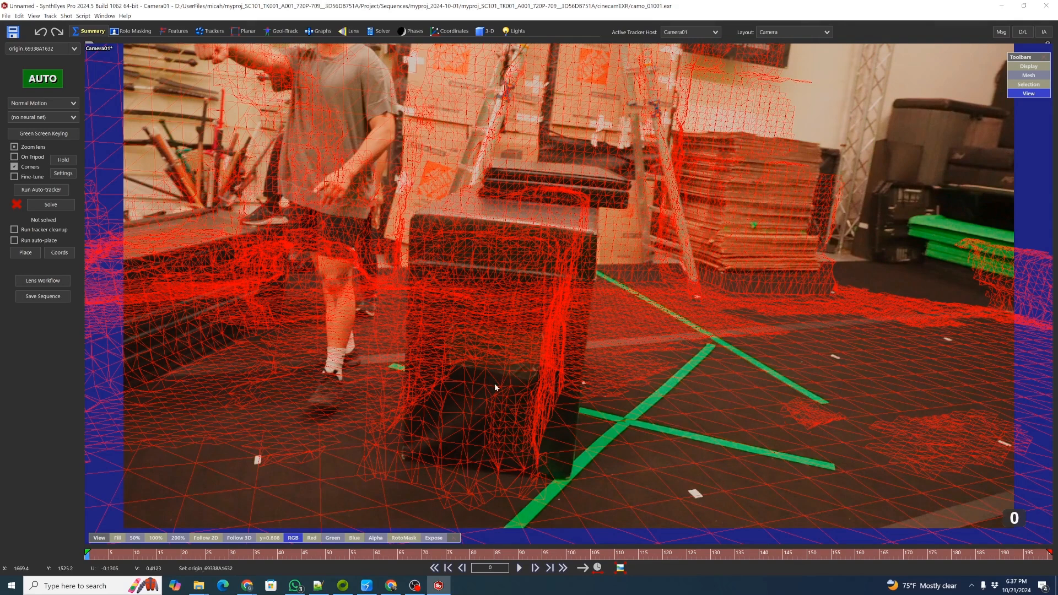
Switch to the Camera & Graphs layout and expand Camera01's Solved Path channels in the graph editor.
left_click(771, 32)
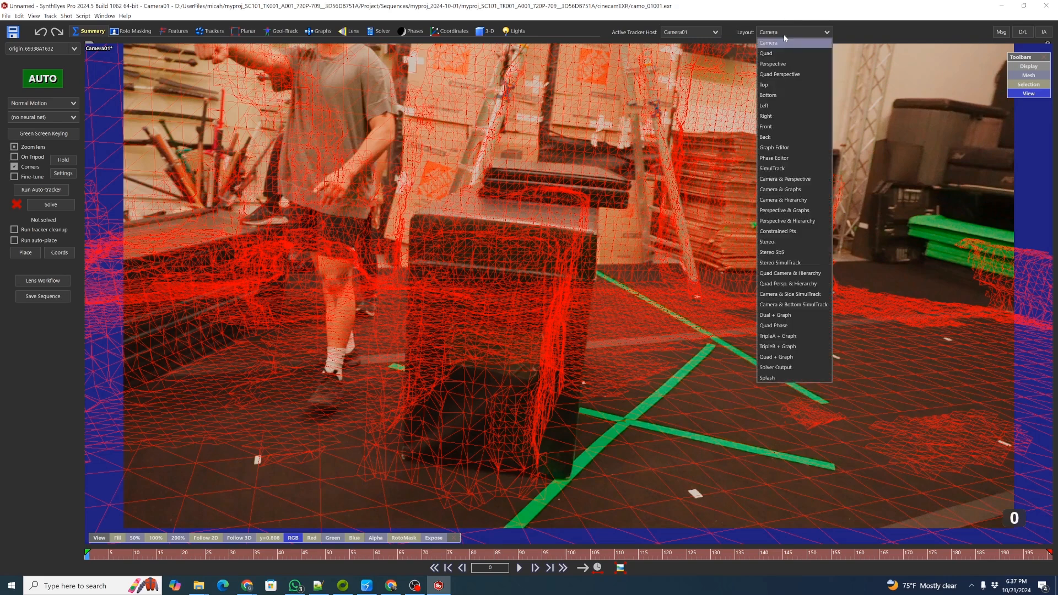
left_click(798, 190)
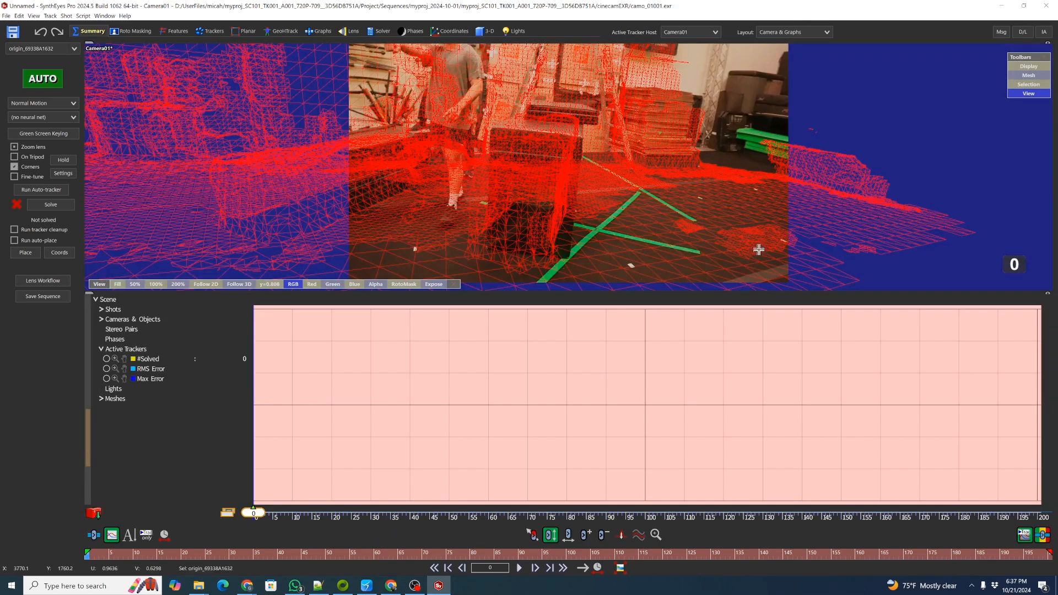
left_click(100, 320)
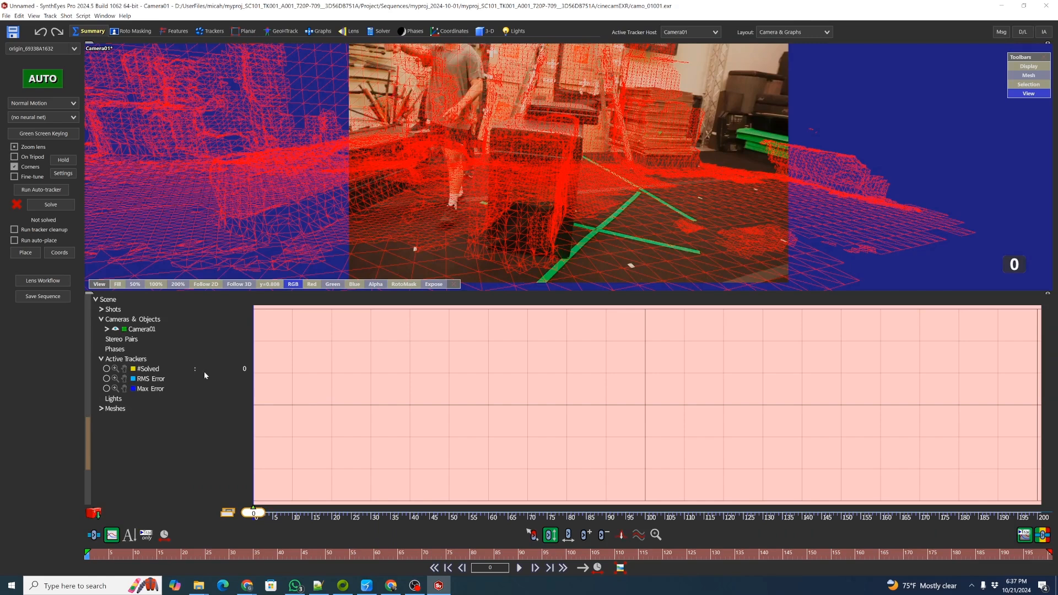
left_click(106, 330)
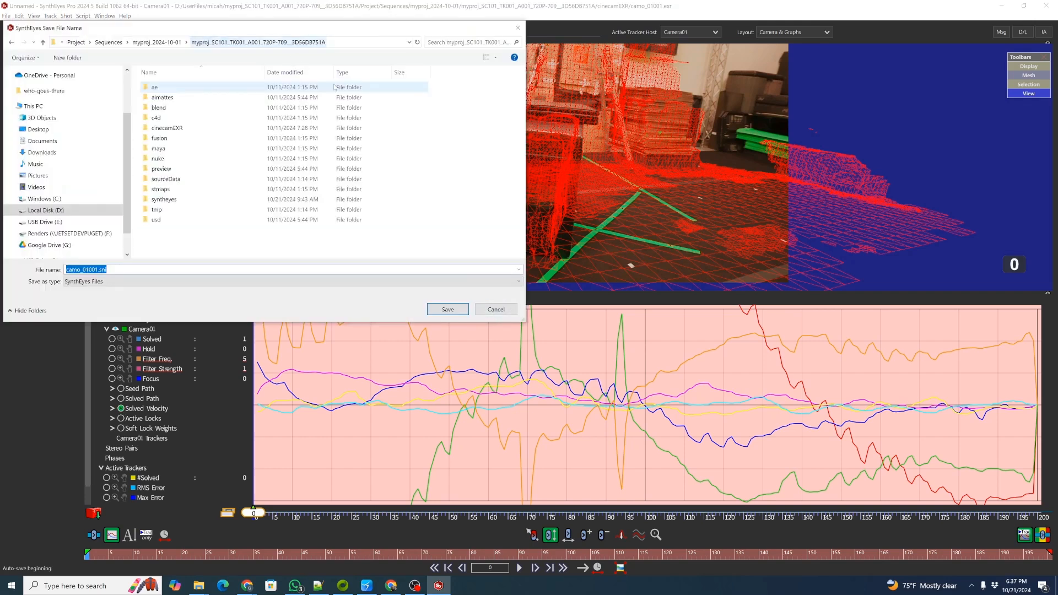
left_click(112, 399)
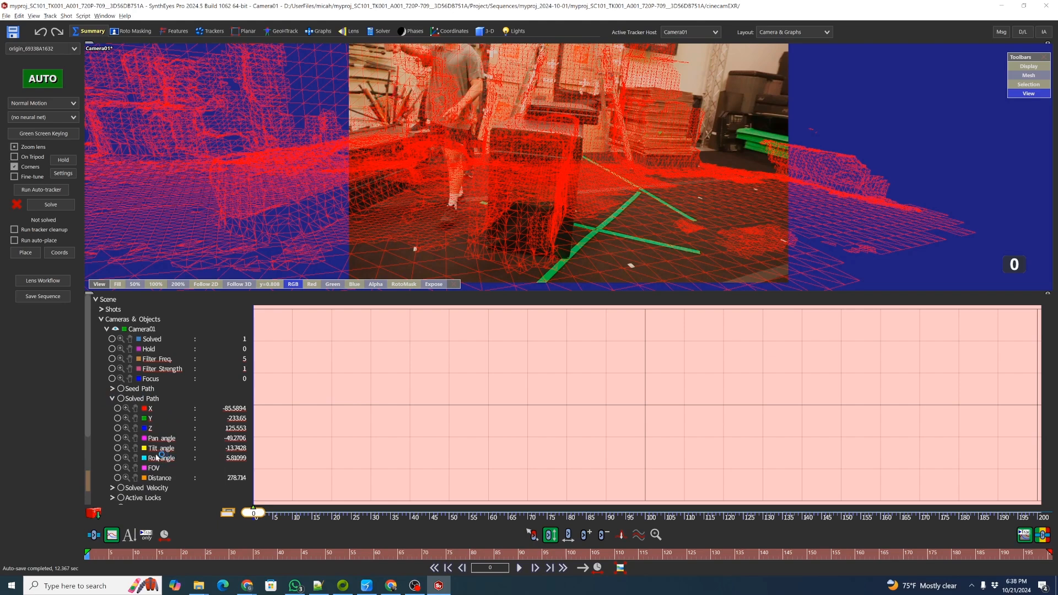
Display the Tilt angle, X and Y solved-path curves in turn, ending with Tilt angle shown.
left_click(118, 448)
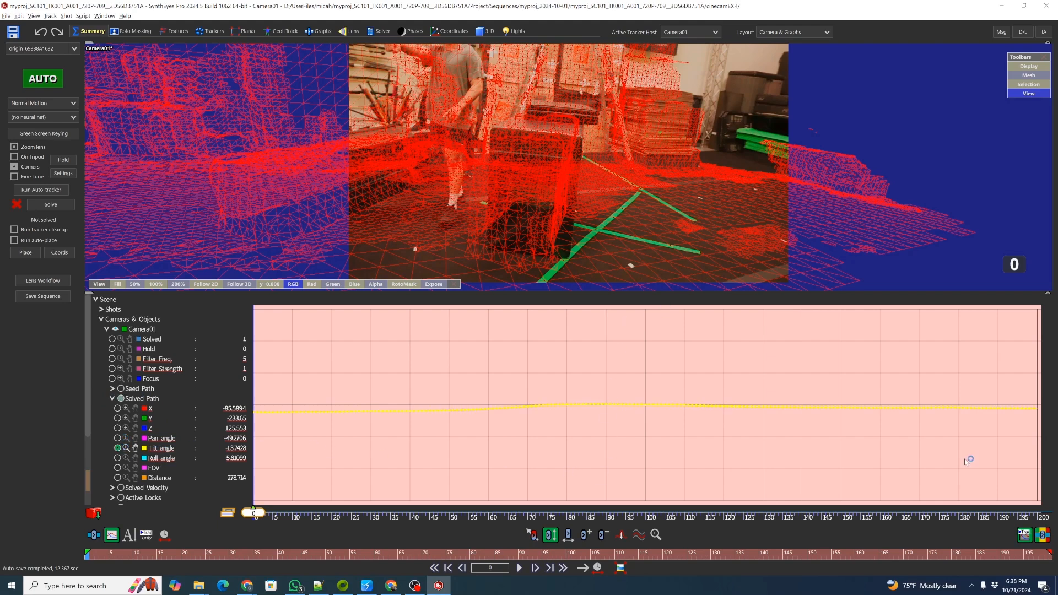
left_click(118, 448)
left_click(117, 408)
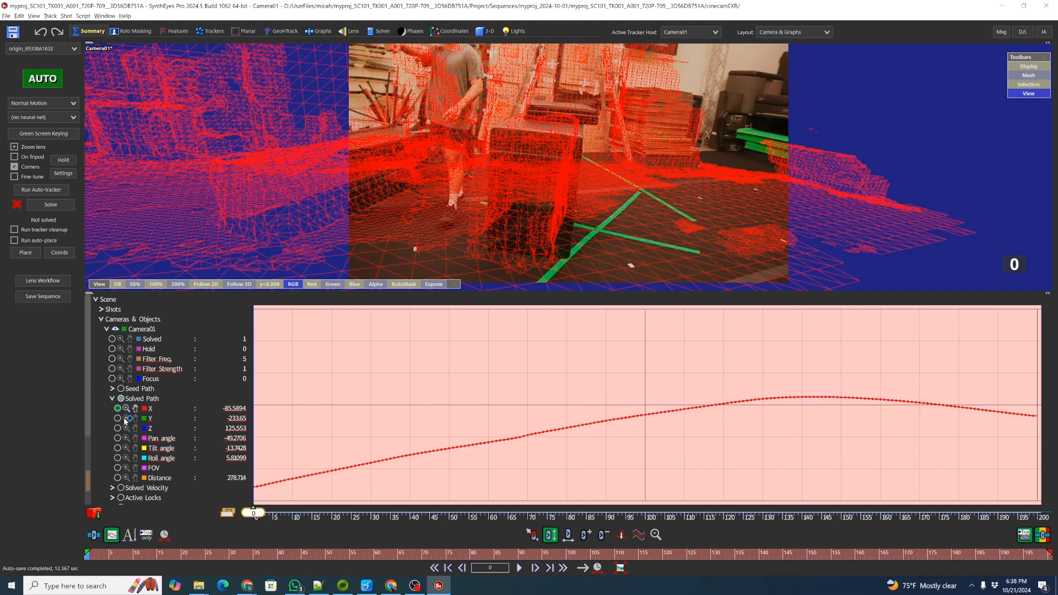
left_click(117, 429)
left_click(118, 428)
left_click(117, 408)
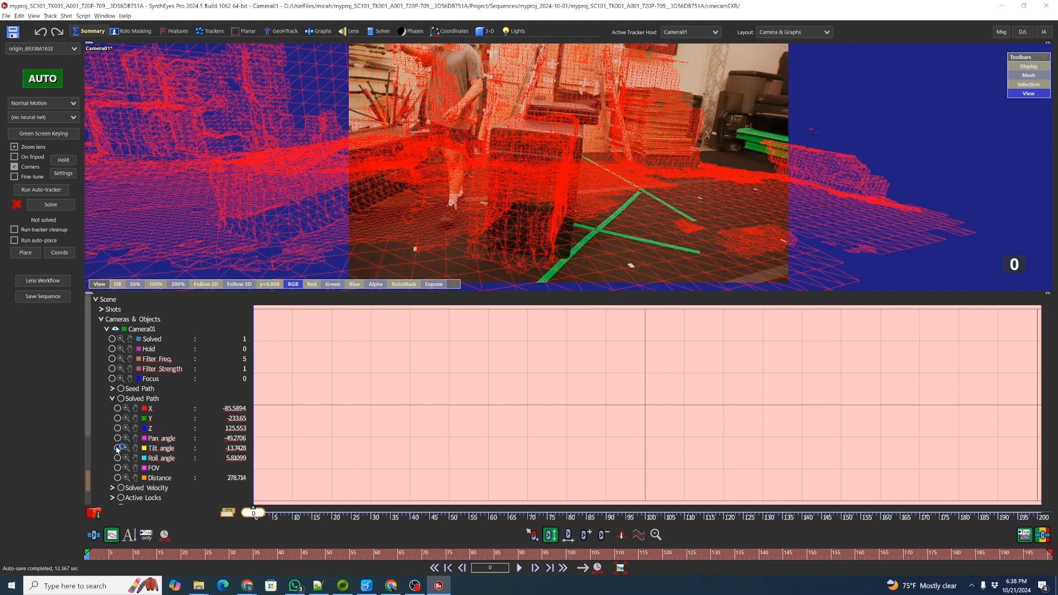
left_click(117, 448)
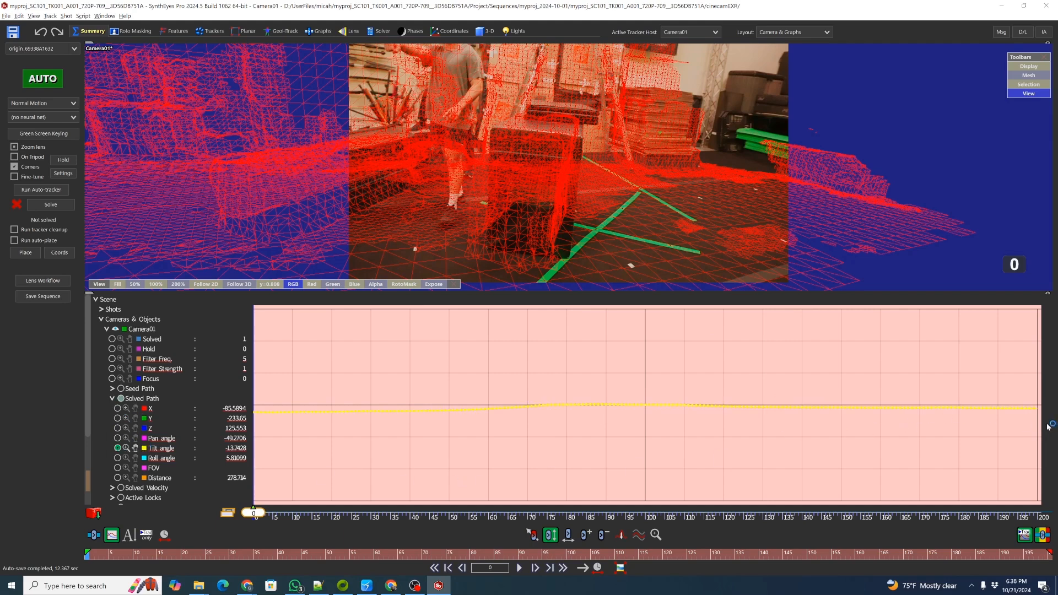
Select all Tilt angle keys and shift them down to lower the camera's tilt.
left_click_drag(1041, 426, 245, 383)
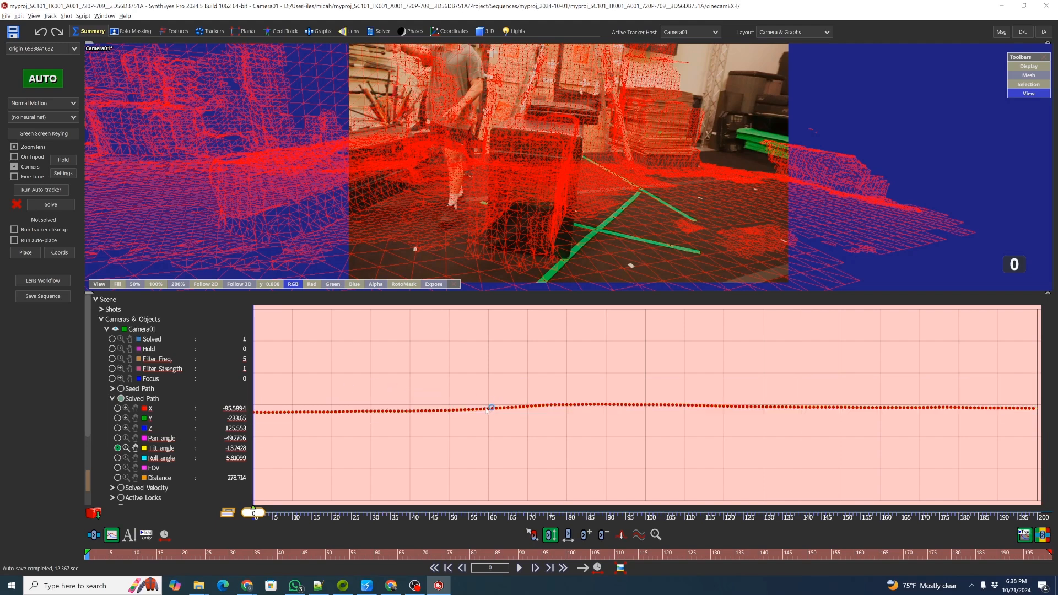
left_click_drag(529, 407, 529, 408)
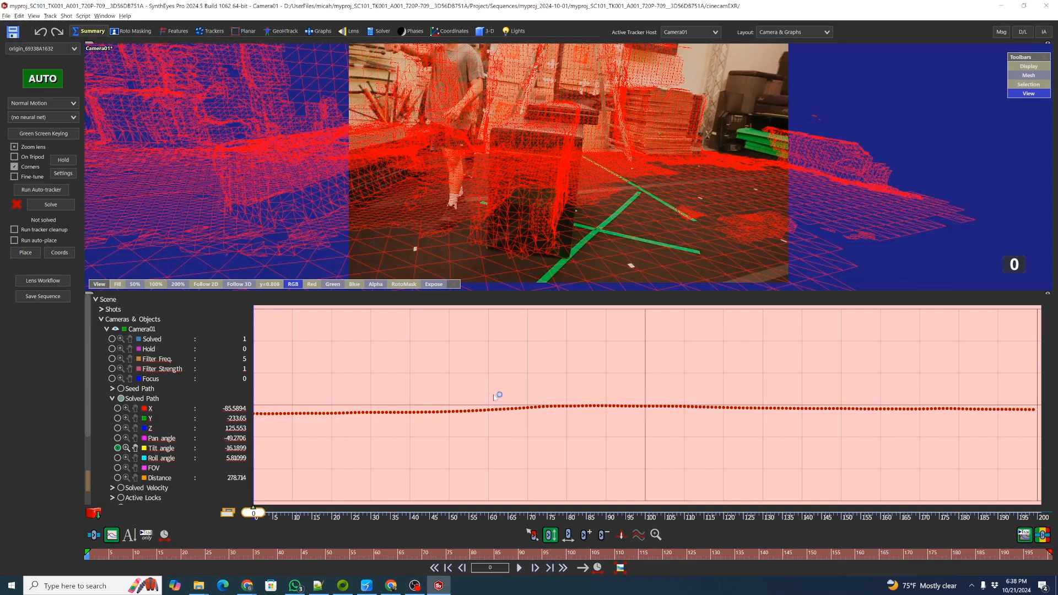
Zoom and pan the camera view to check the mesh alignment against the footage.
scroll(685, 151, "up", 5)
scroll(715, 211, "down", 4)
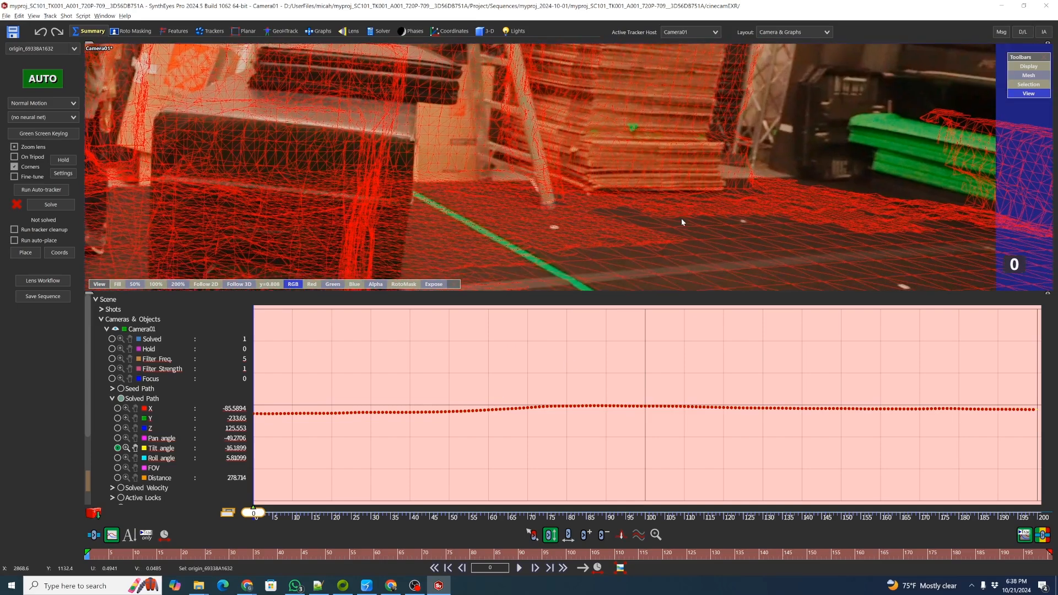
scroll(682, 222, "down", 2)
scroll(692, 157, "down", 2)
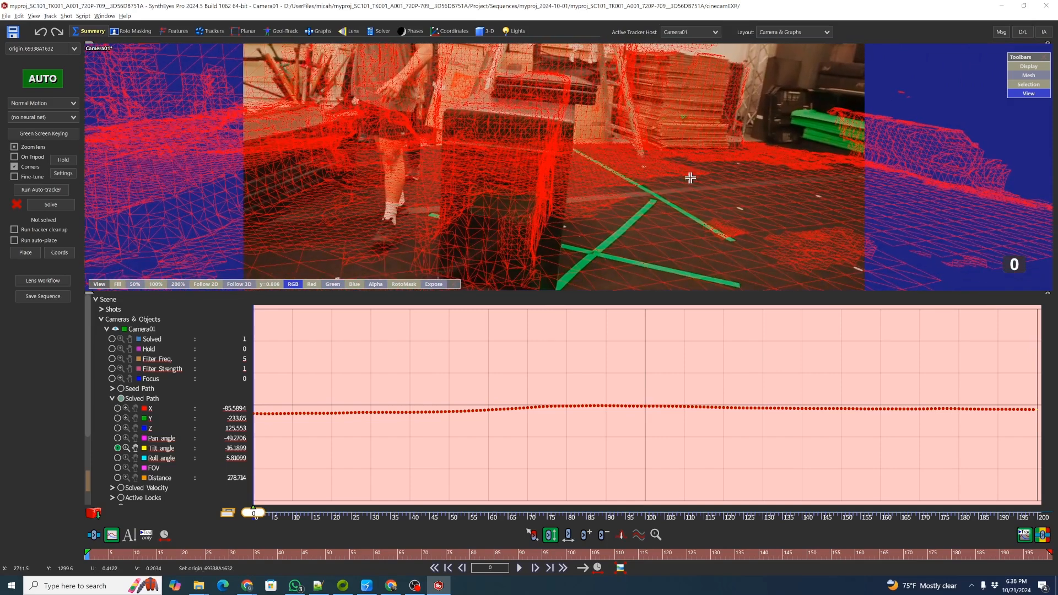
scroll(691, 178, "down", 4)
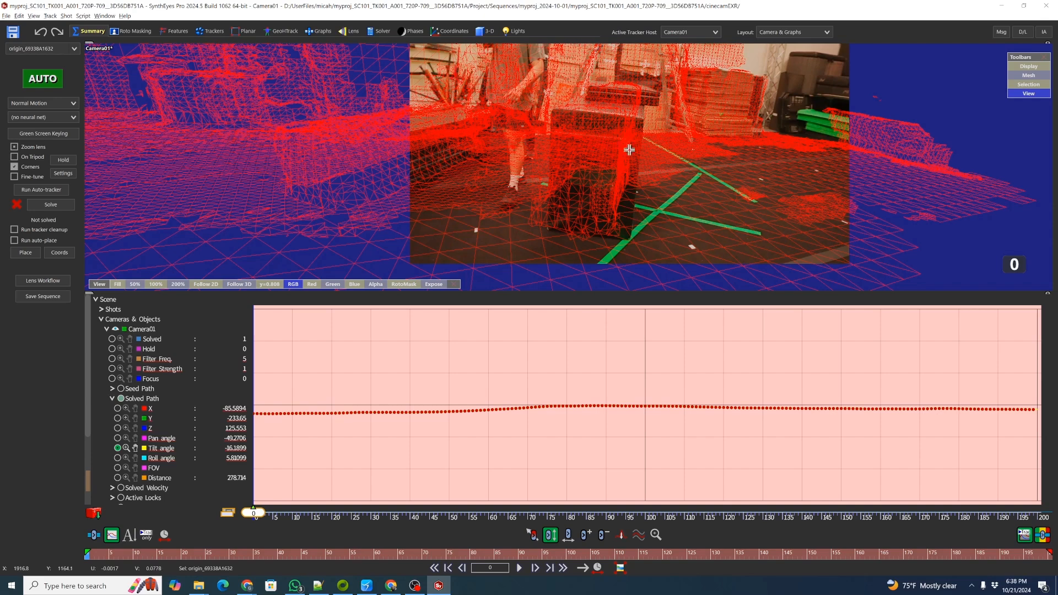
scroll(675, 156, "up", 3)
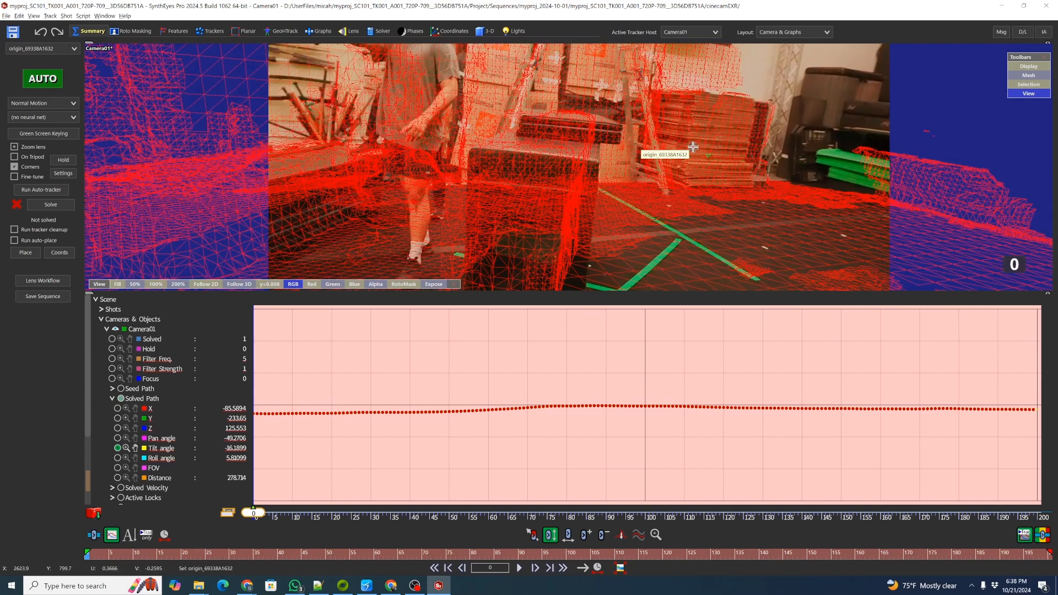
scroll(693, 147, "down", 2)
middle_click_drag(693, 147, 684, 196)
scroll(687, 187, "up", 2)
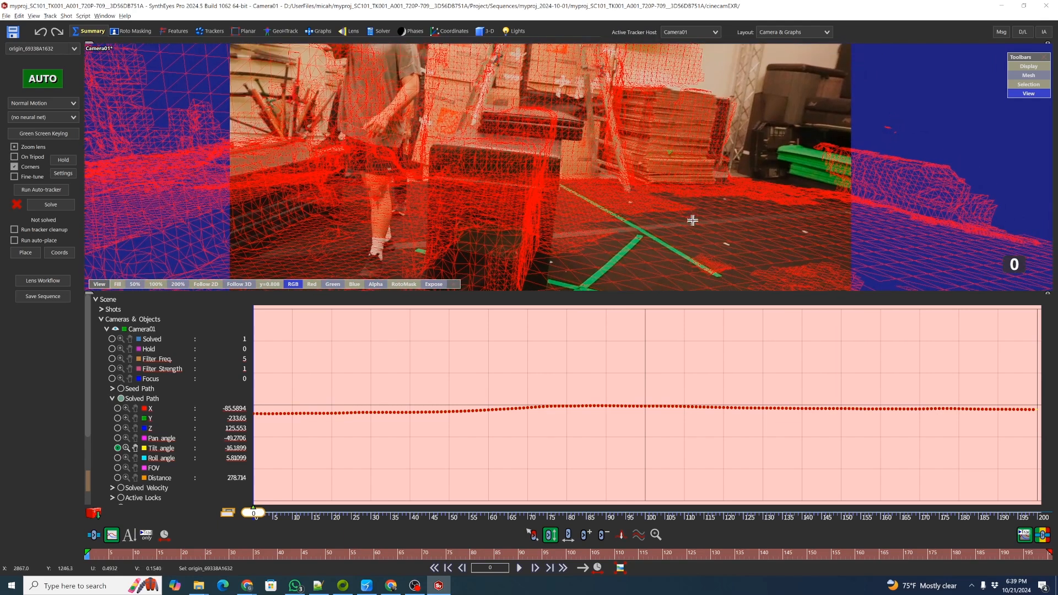
Switch the graph to the Pan angle curve, select its keys and shift them to adjust the camera's pan.
left_click(116, 448)
left_click(117, 438)
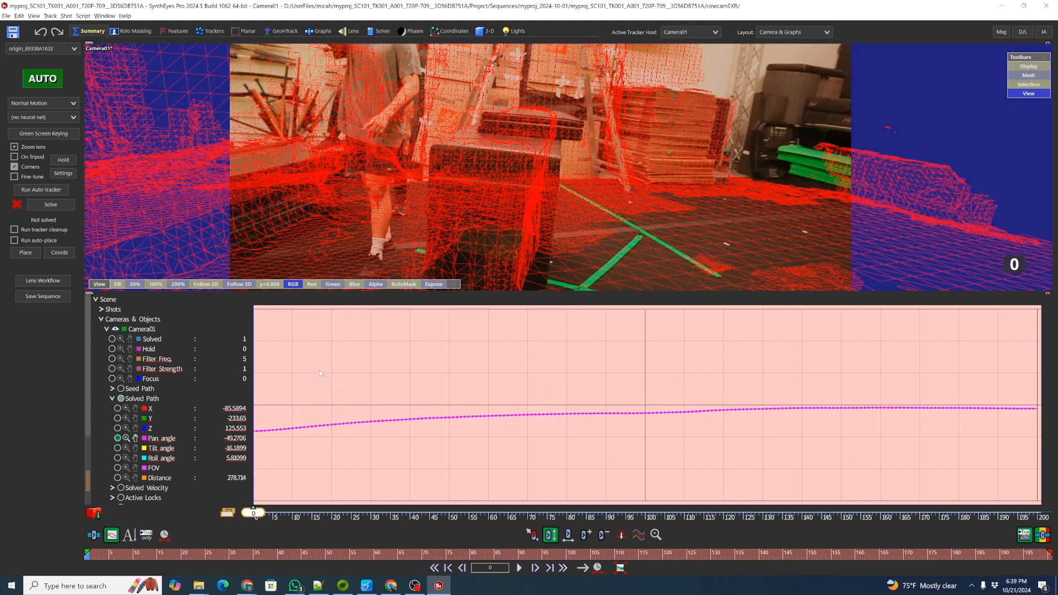
mouse_move(255, 377)
left_mouse_down()
mouse_move(416, 468)
mouse_move(1023, 467)
mouse_move(413, 364)
mouse_move(260, 367)
mouse_move(263, 382)
left_mouse_up()
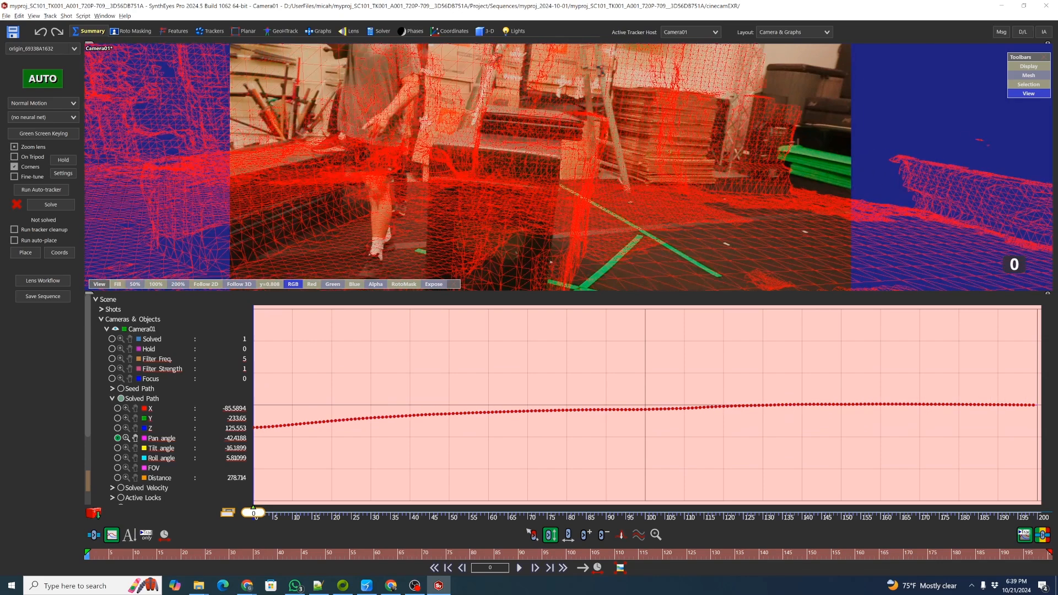
left_click_drag(293, 428, 292, 429)
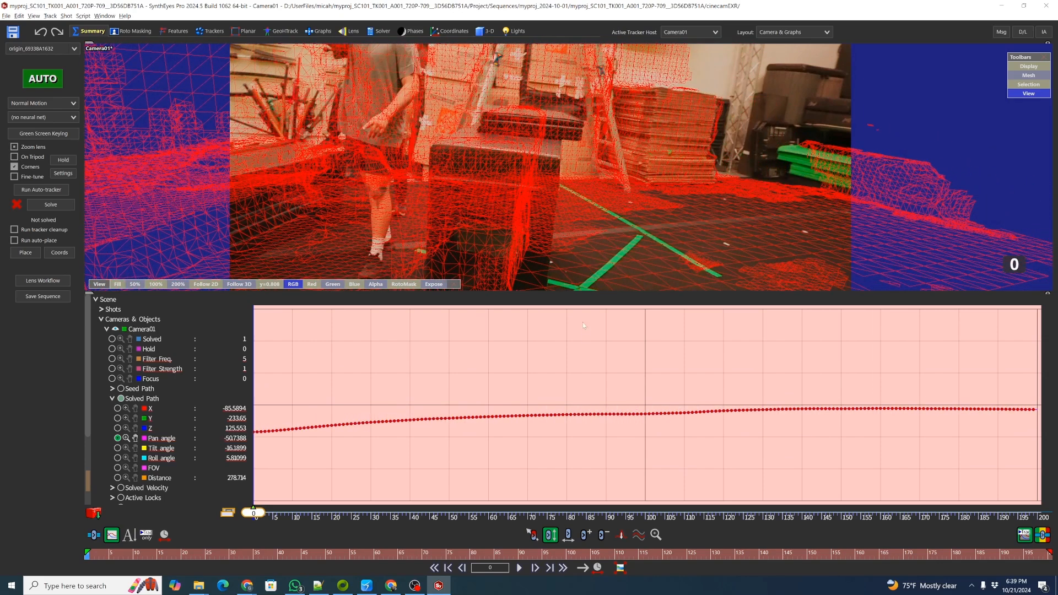
Zoom and pan the camera view to check the mesh alignment after the pan change.
scroll(716, 154, "up", 5)
middle_click_drag(719, 152, 526, 180)
scroll(681, 155, "down", 2)
scroll(750, 152, "up", 2)
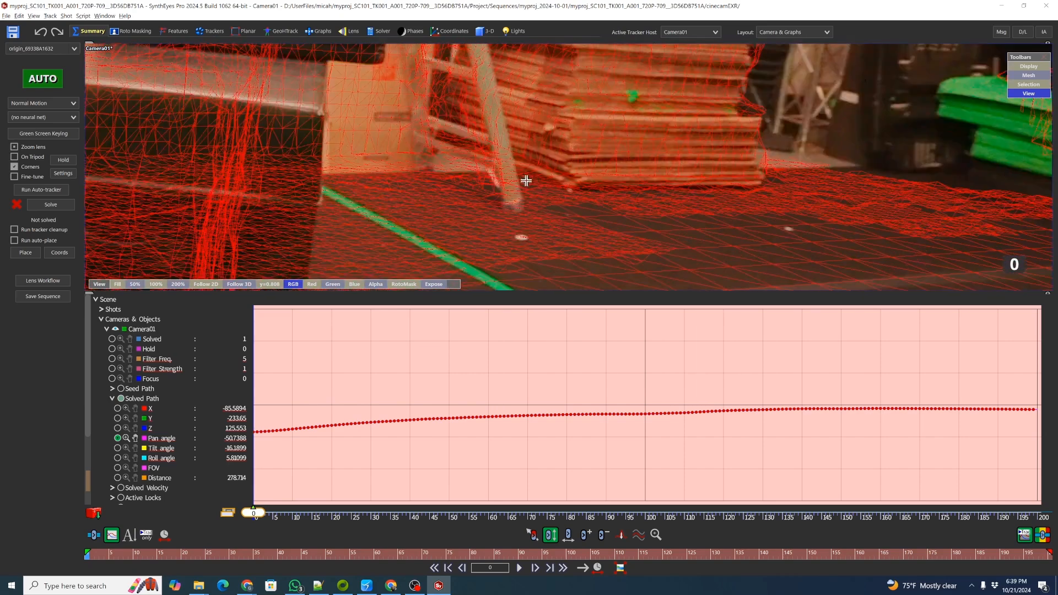
scroll(534, 184, "down", 4)
middle_click_drag(547, 146, 606, 209)
scroll(606, 209, "down", 3)
scroll(718, 211, "up", 4)
scroll(717, 211, "down", 4)
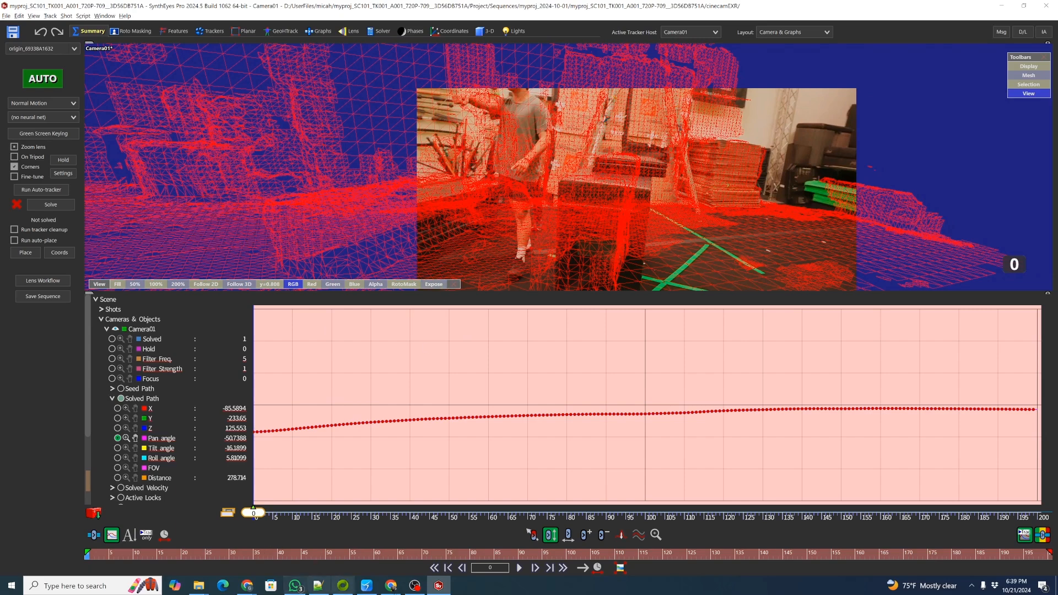
Switch to the browser and download the SynthEyes Multi-Peel script from the Lightcraft downloads page.
left_click(247, 585)
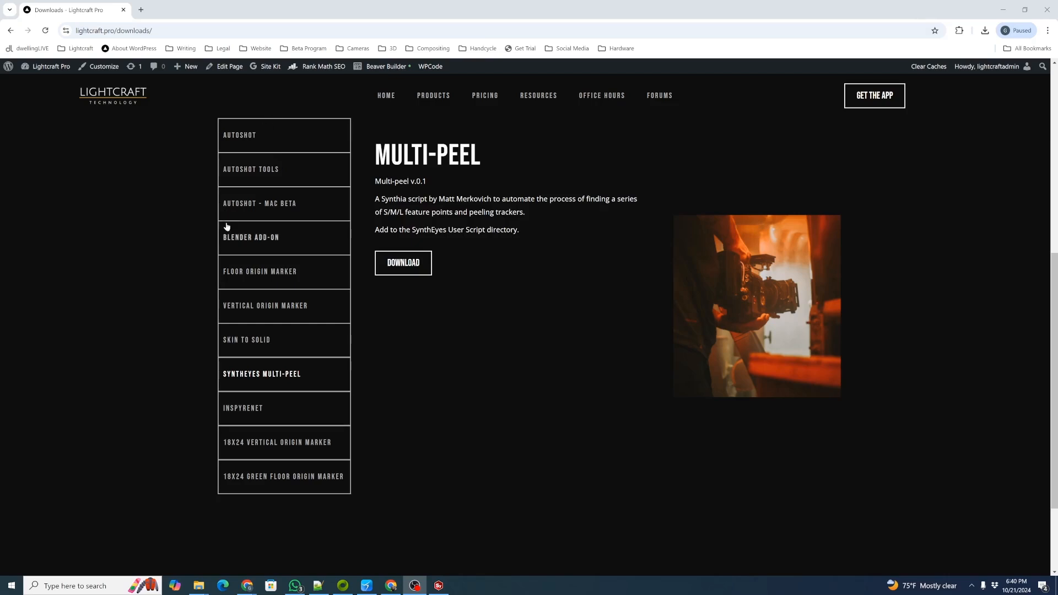
left_click(262, 378)
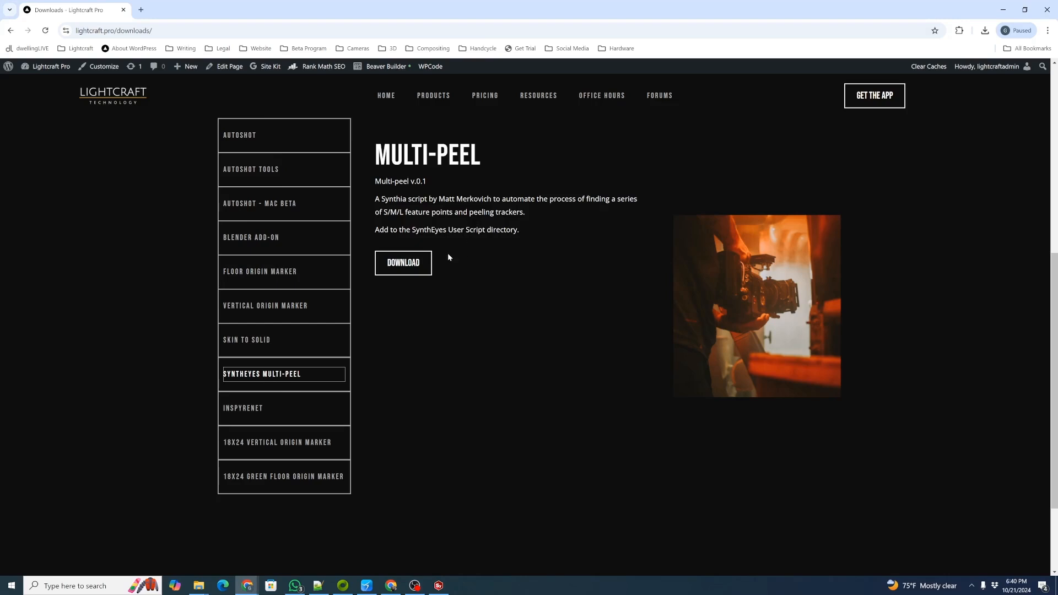
left_click(406, 270)
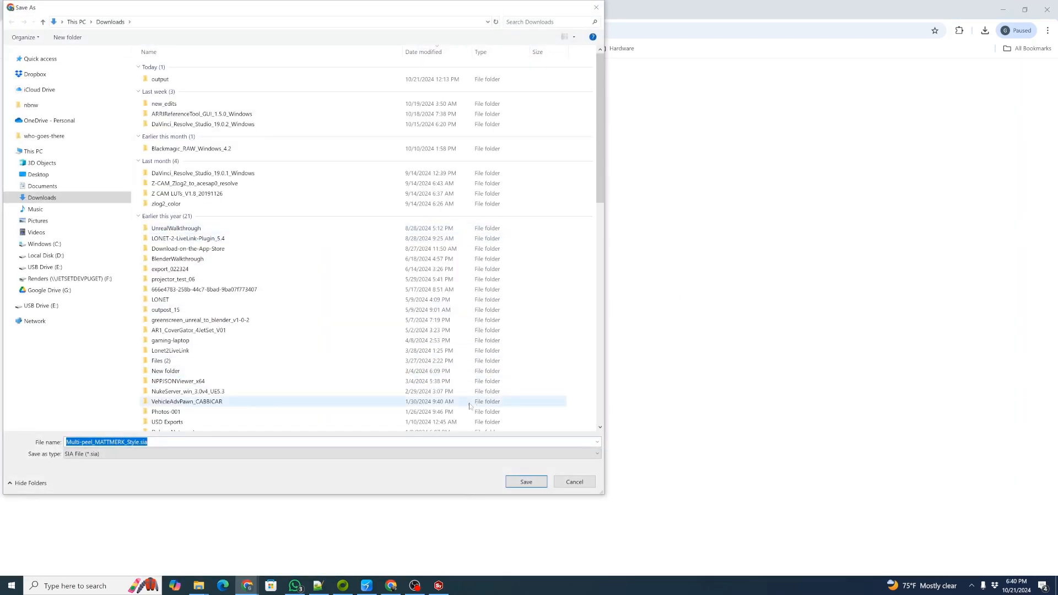
left_click(526, 482)
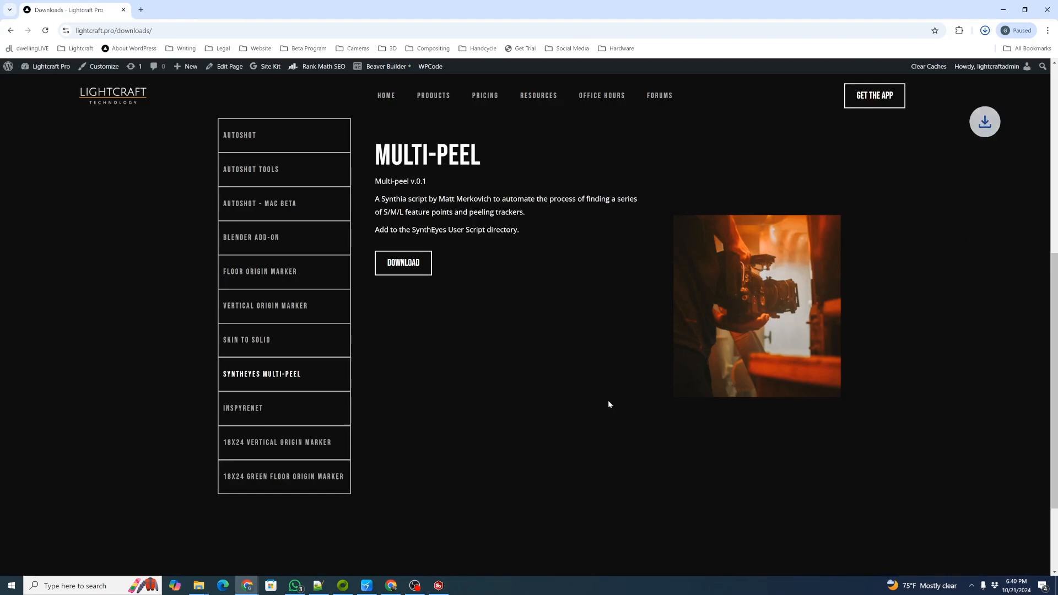
Open the downloaded Multi-peel_MATTMERK_Style.sia script in Notepad++ from its Downloads folder.
left_click(959, 54)
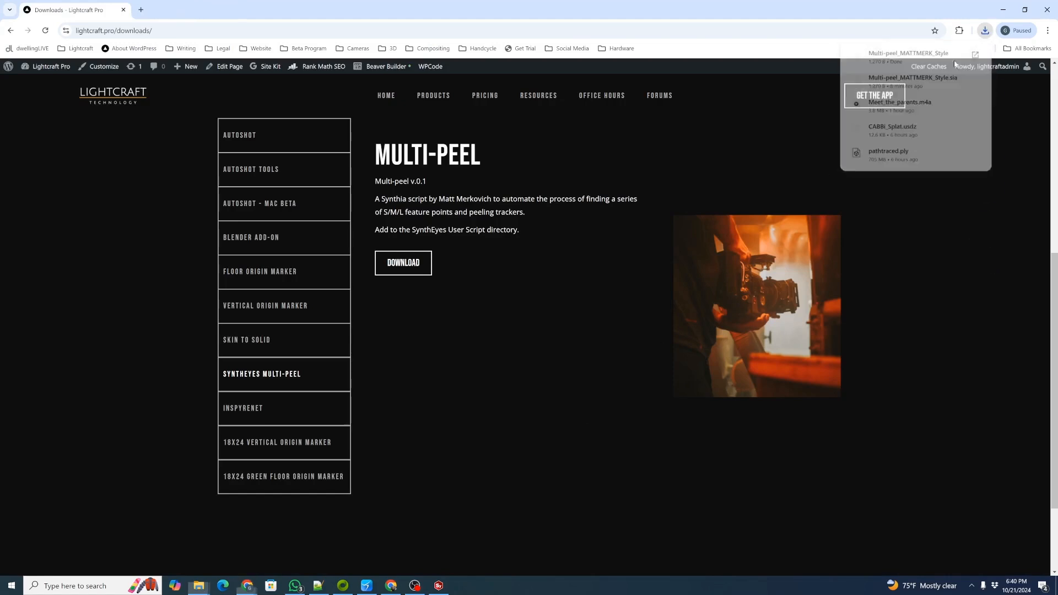
right_click_drag(577, 204, 567, 208)
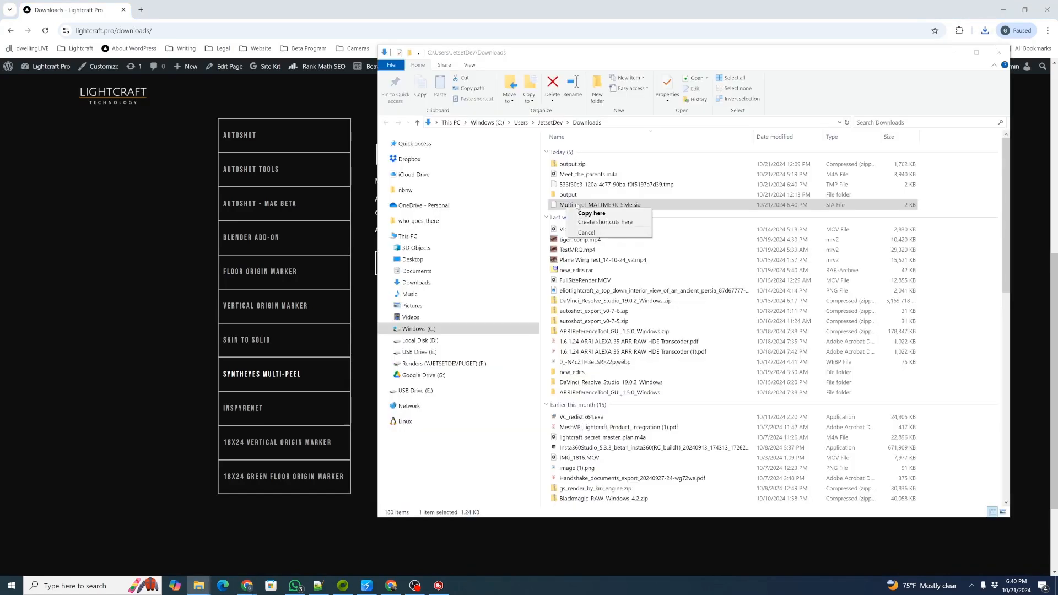
right_click(577, 205)
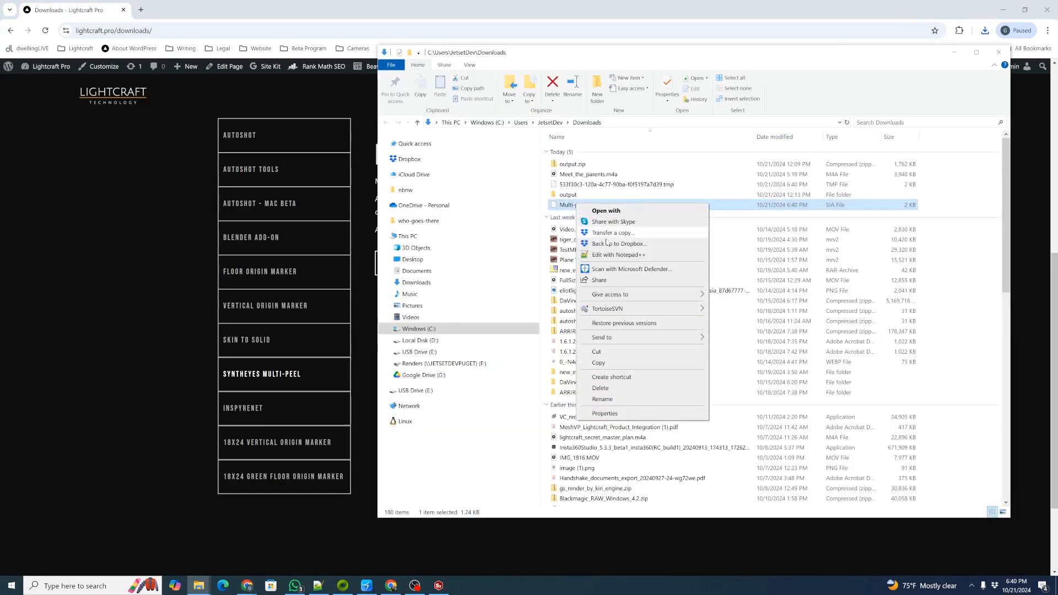
left_click(615, 254)
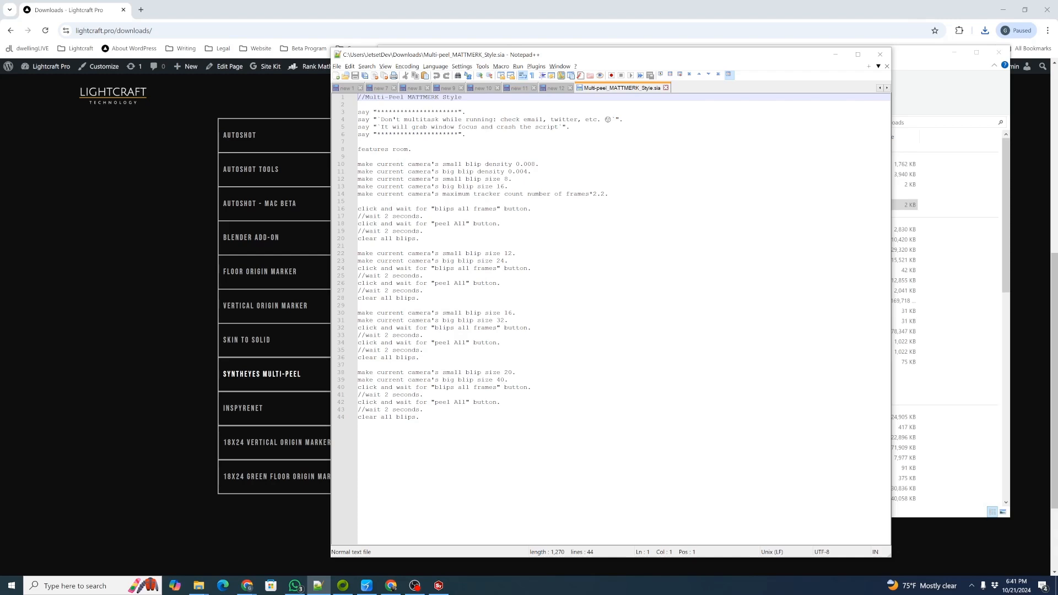
Review the script's blip density, blip size, blips all frames and peel all commands in the editor.
left_click(377, 171)
left_click(392, 164)
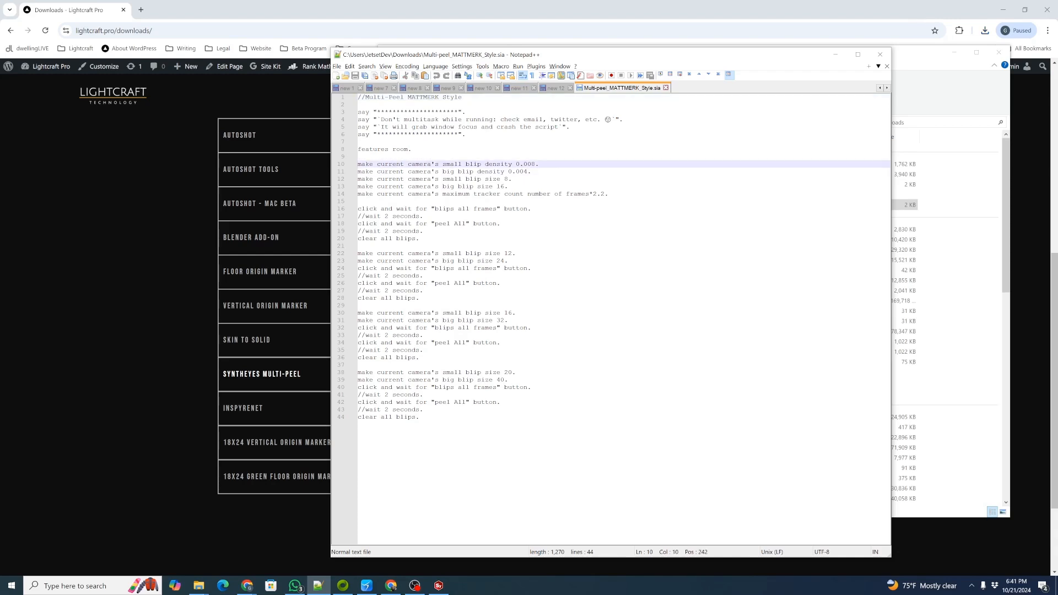
left_click(395, 179)
left_click(415, 194)
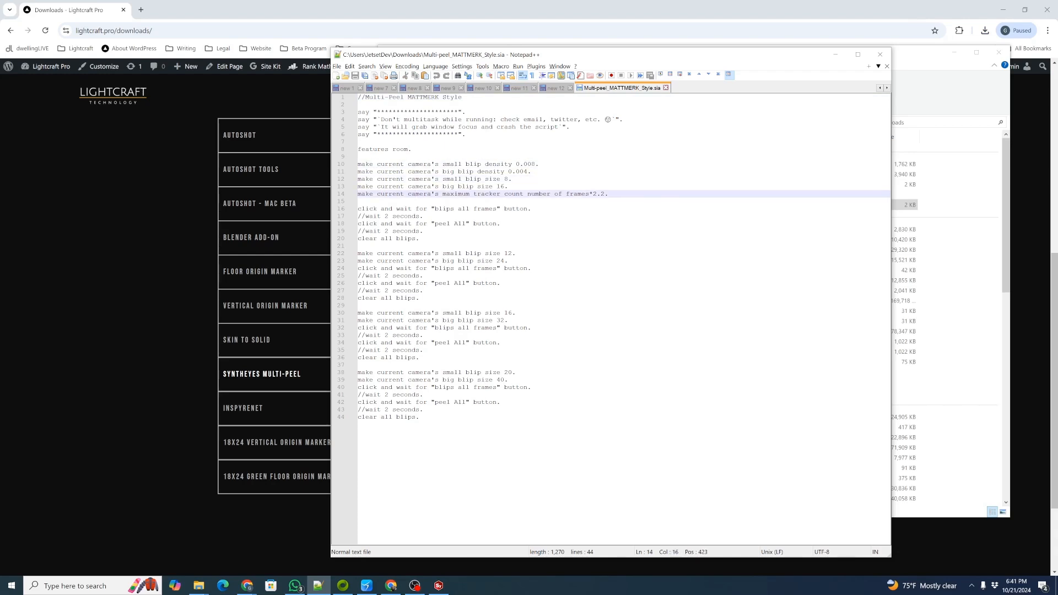
left_click_drag(370, 165, 532, 171)
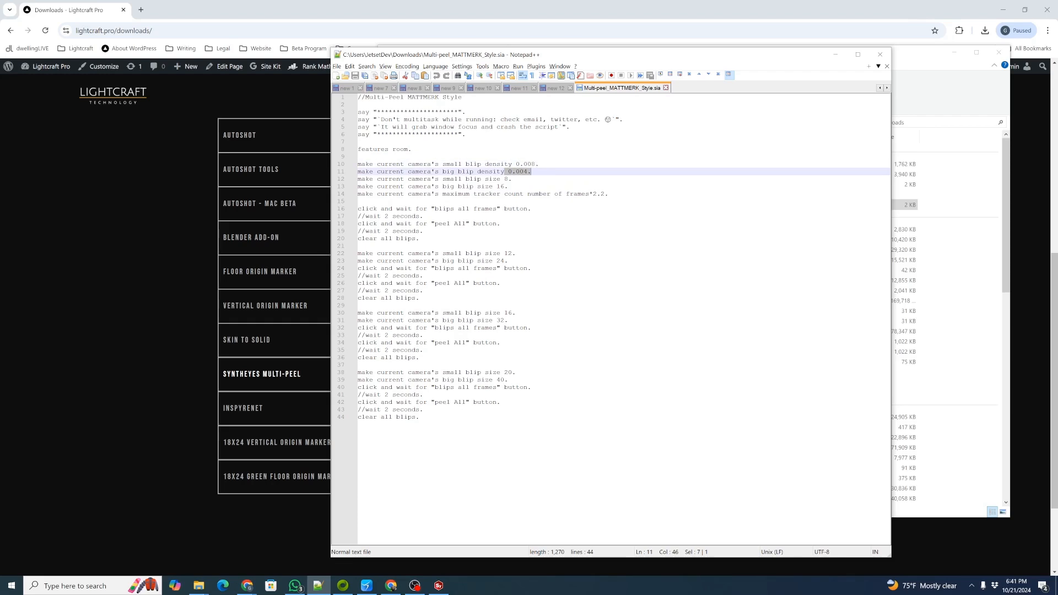
left_click_drag(365, 209, 516, 208)
left_click_drag(380, 224, 511, 269)
left_click(510, 284)
left_click_drag(434, 268, 509, 270)
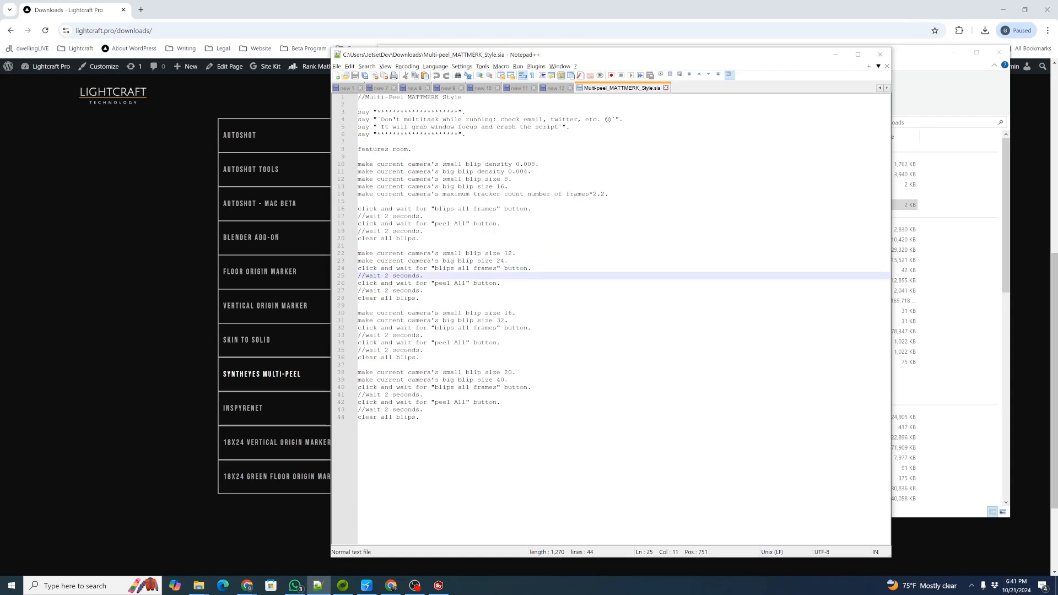
left_click_drag(411, 283, 481, 284)
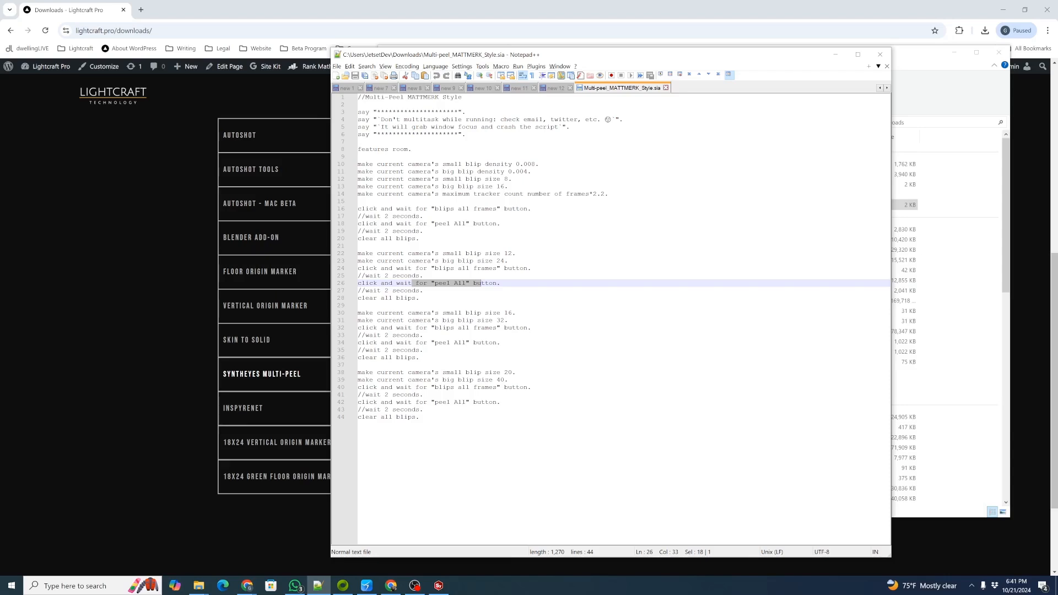
Return to SynthEyes and open its user script folder.
left_click_drag(702, 57, 1057, 47)
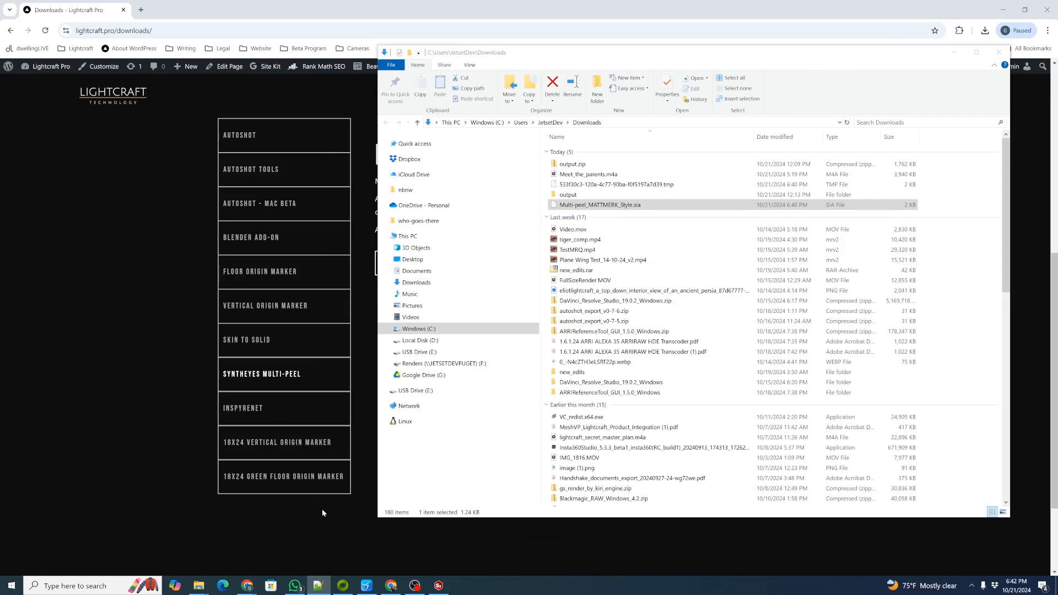
left_click(439, 585)
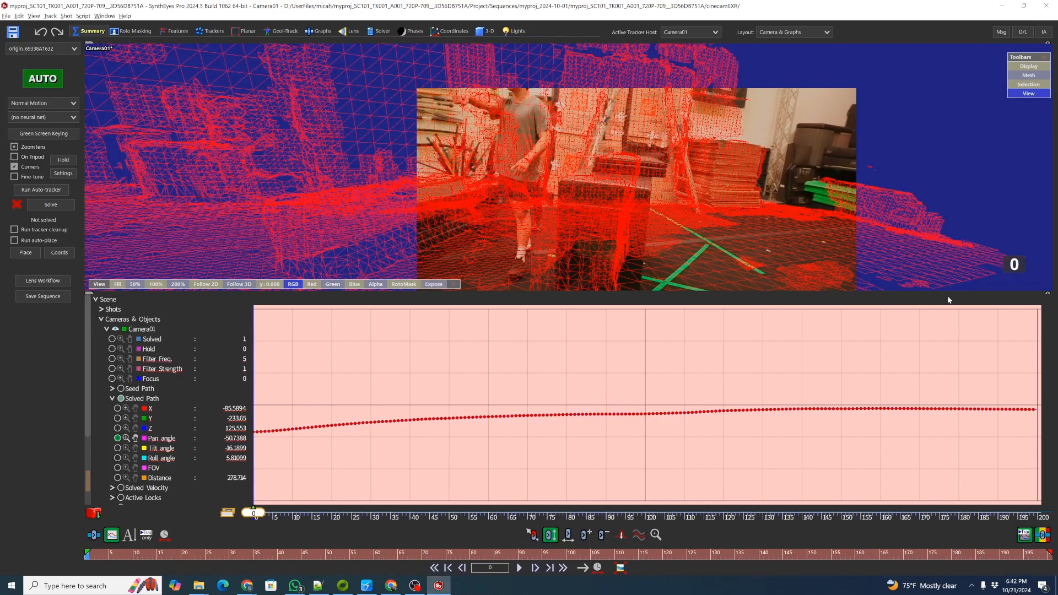
left_click(83, 16)
left_click(107, 26)
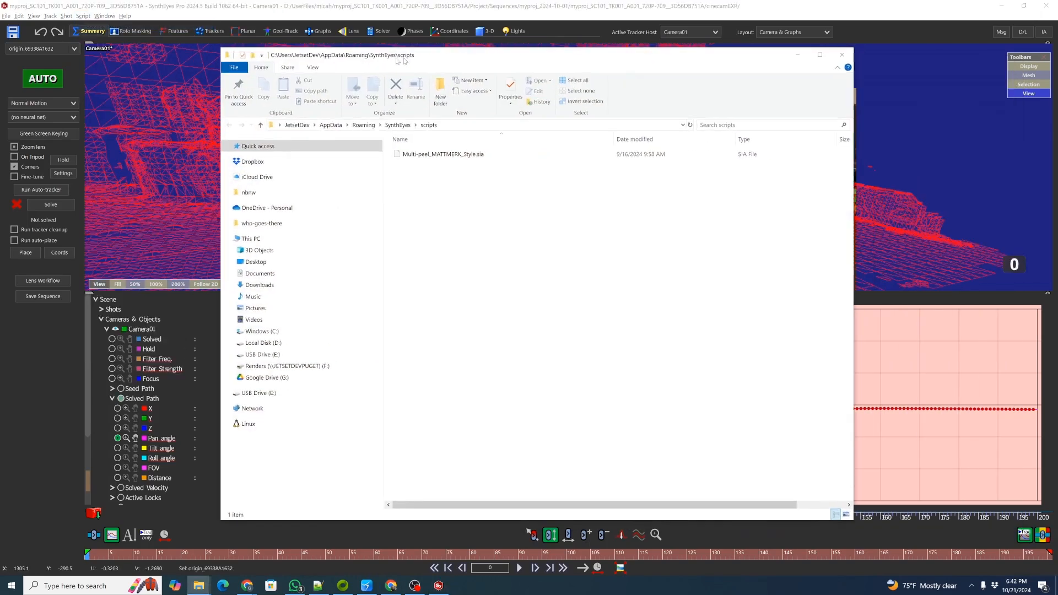
left_click_drag(404, 58, 394, 58)
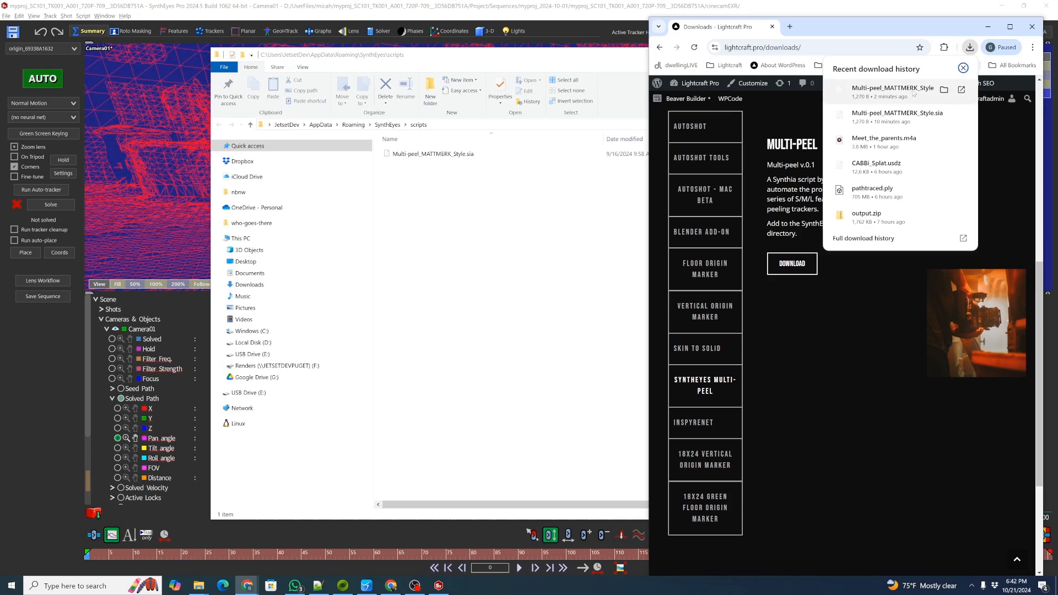
Copy the downloaded Multi-peel script into the scripts folder, replacing the existing file, and close the folder.
left_click_drag(913, 93, 490, 234)
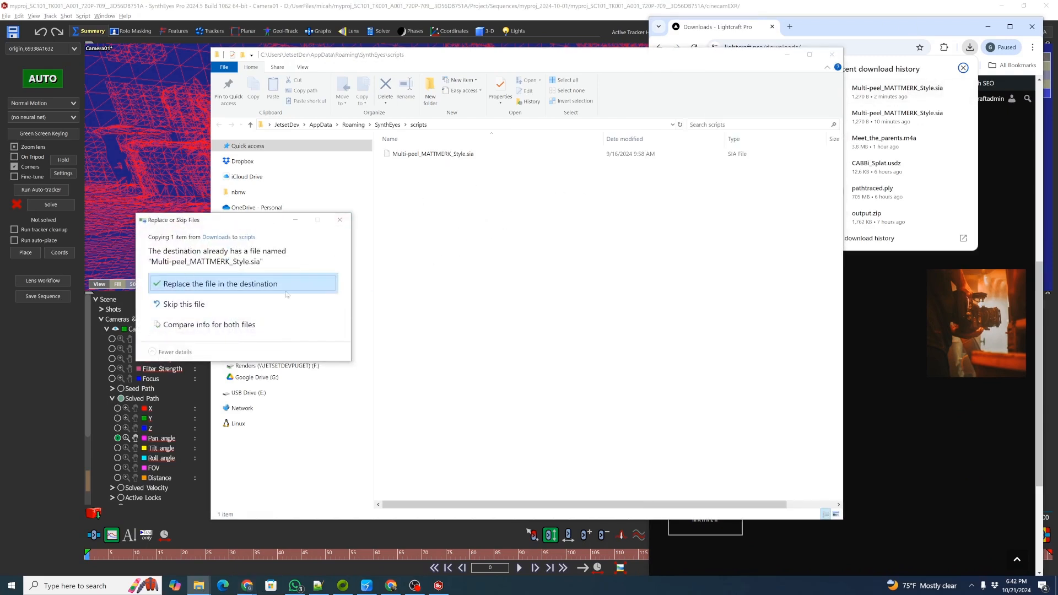
left_click(242, 283)
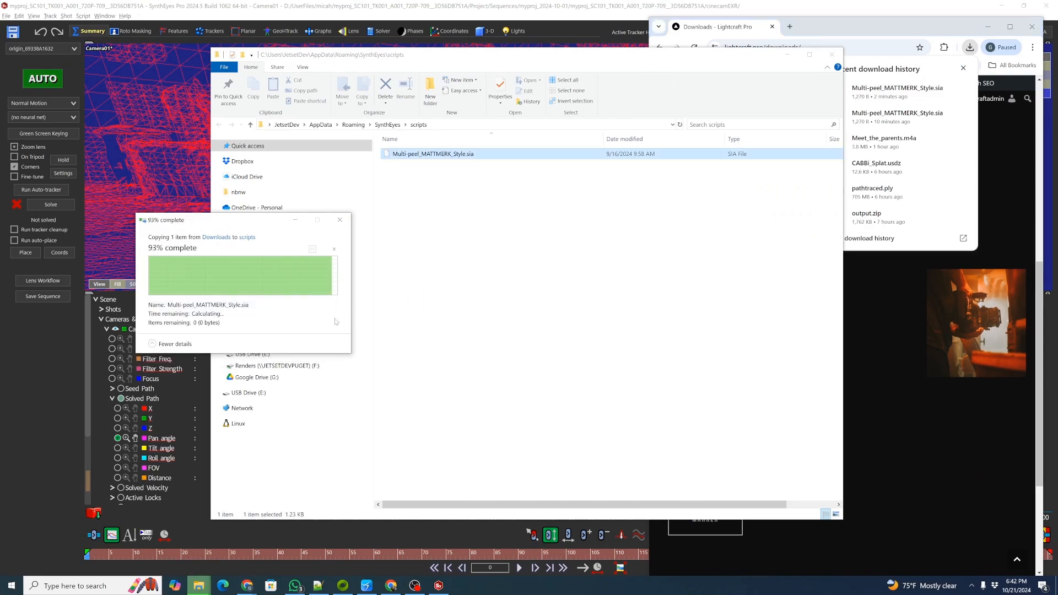
left_click(429, 177)
left_click(831, 54)
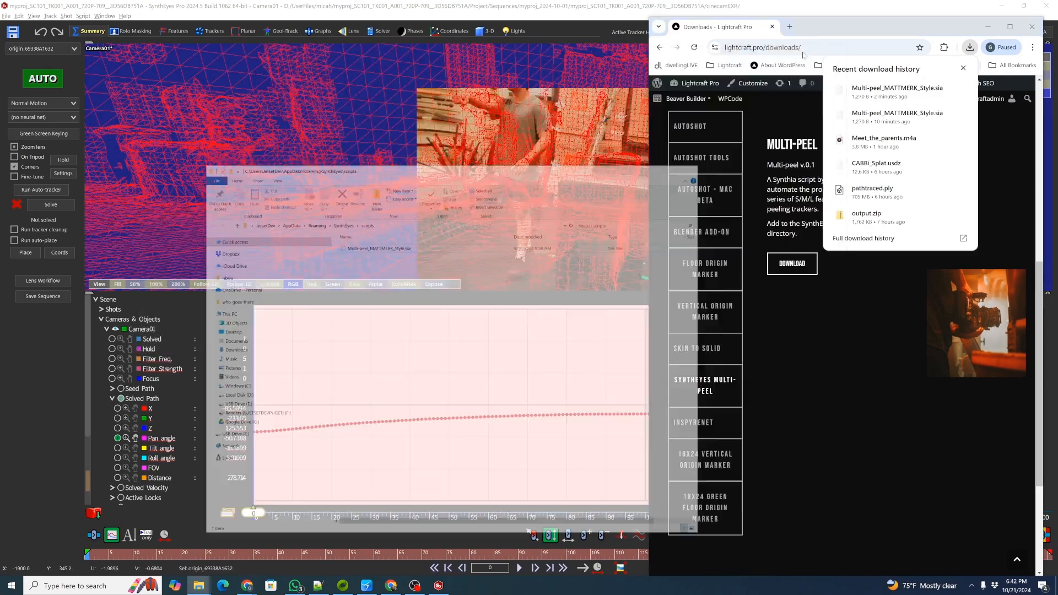
Switch the layout to Camera and turn on the semi-transparent alpha display in the camera view.
left_click(6, 16)
left_click(34, 125)
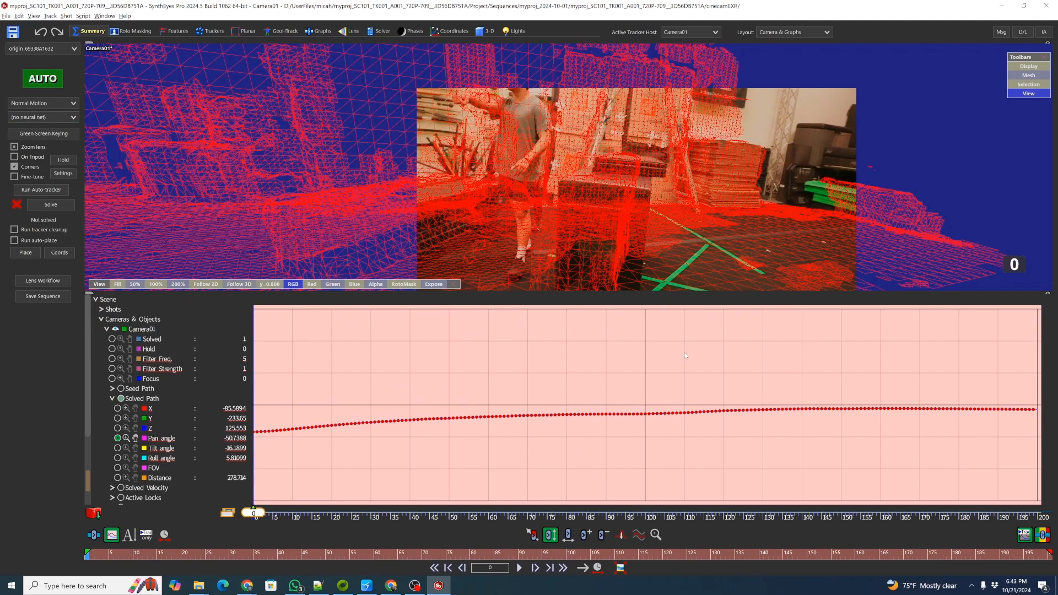
left_click(827, 33)
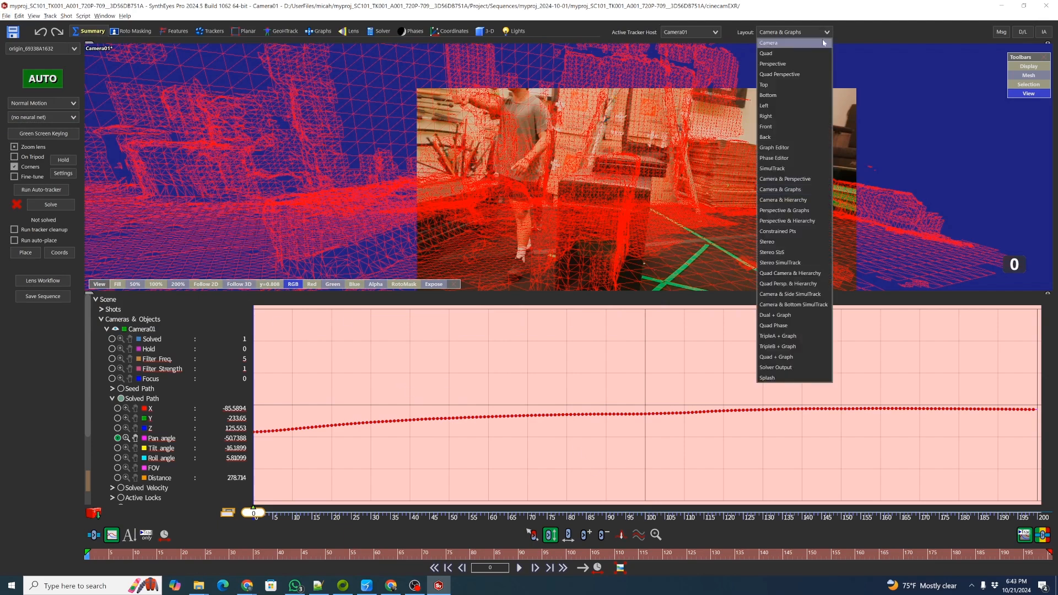
left_click(817, 44)
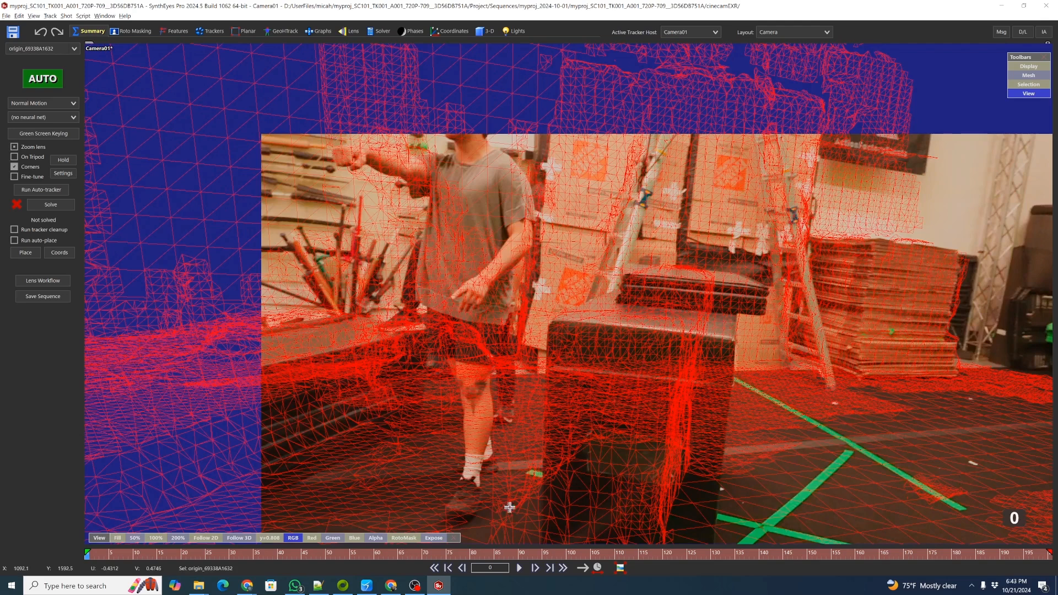
left_click(405, 537)
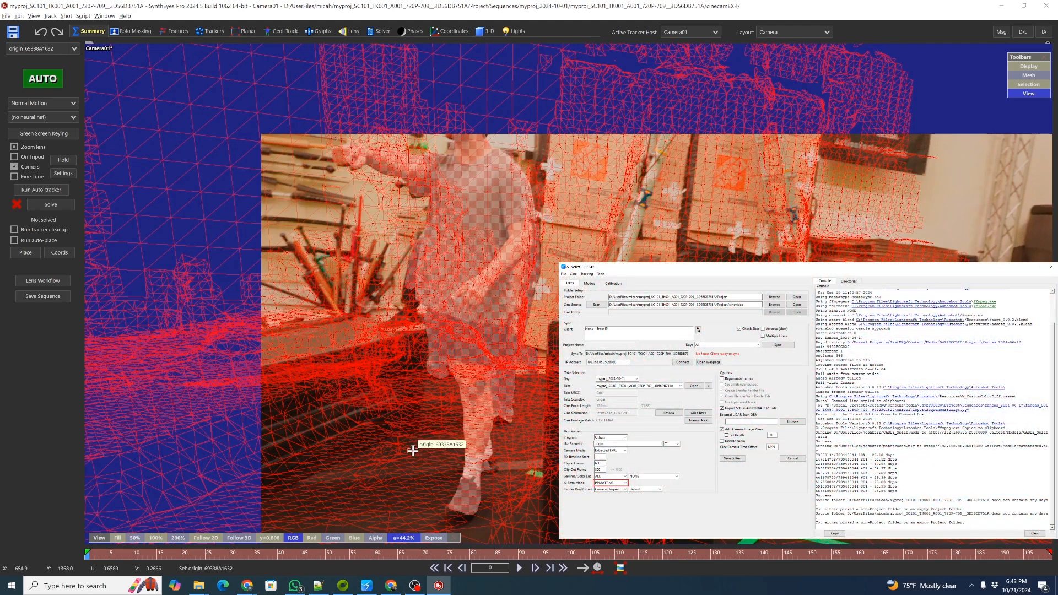
left_click(832, 554)
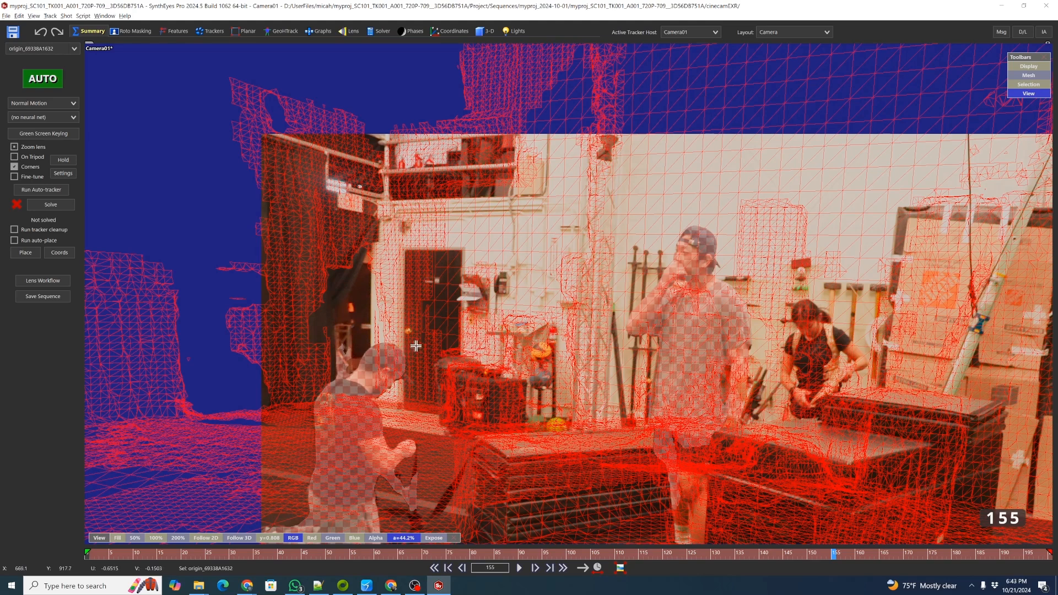
Run the Multi-Peel MATTMERK Style script and move its Synthia assistant window aside.
left_click(84, 15)
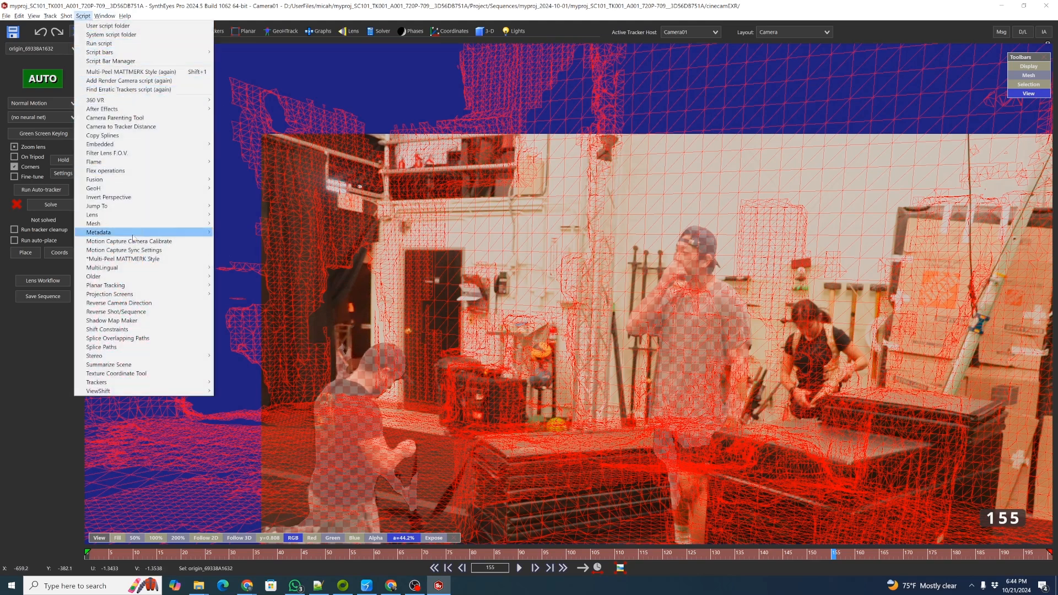
left_click(151, 258)
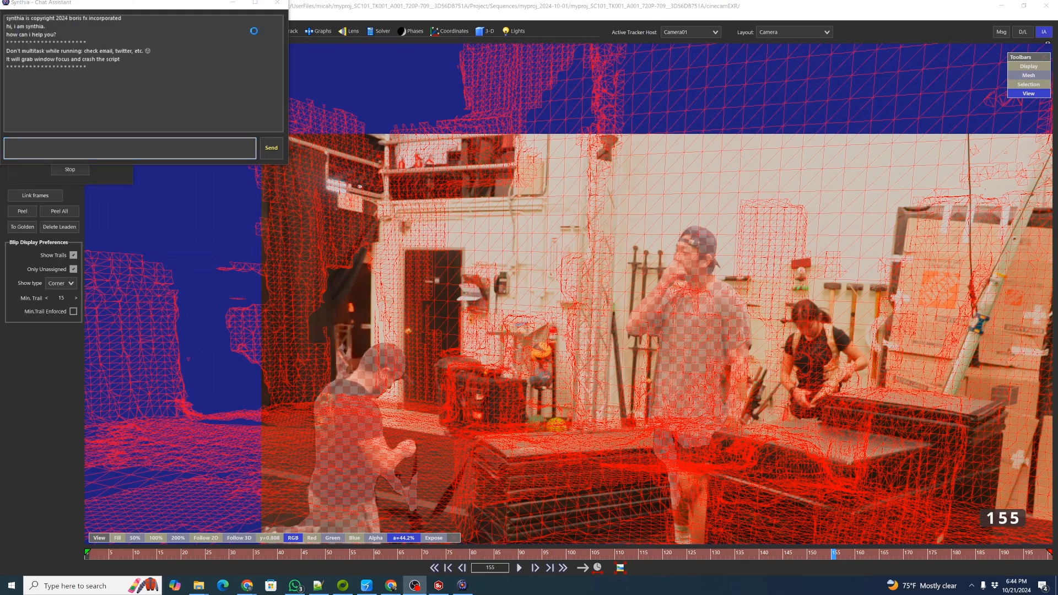
left_click_drag(166, 8, 1057, 149)
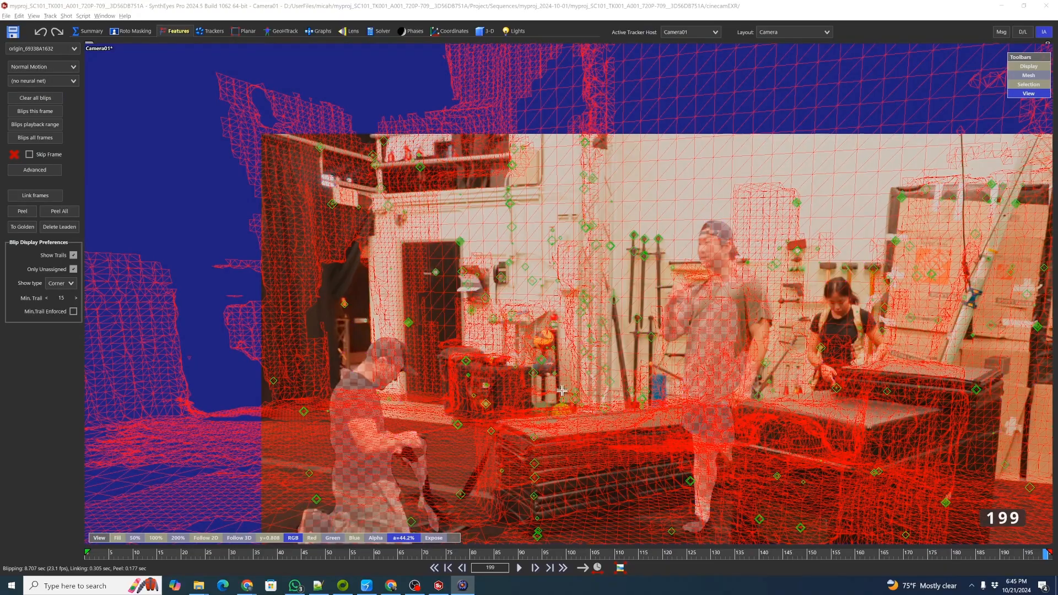
Go to frame 14, select the peeled trackers across the footage and drop them onto the mesh.
left_click_drag(474, 552, 116, 562)
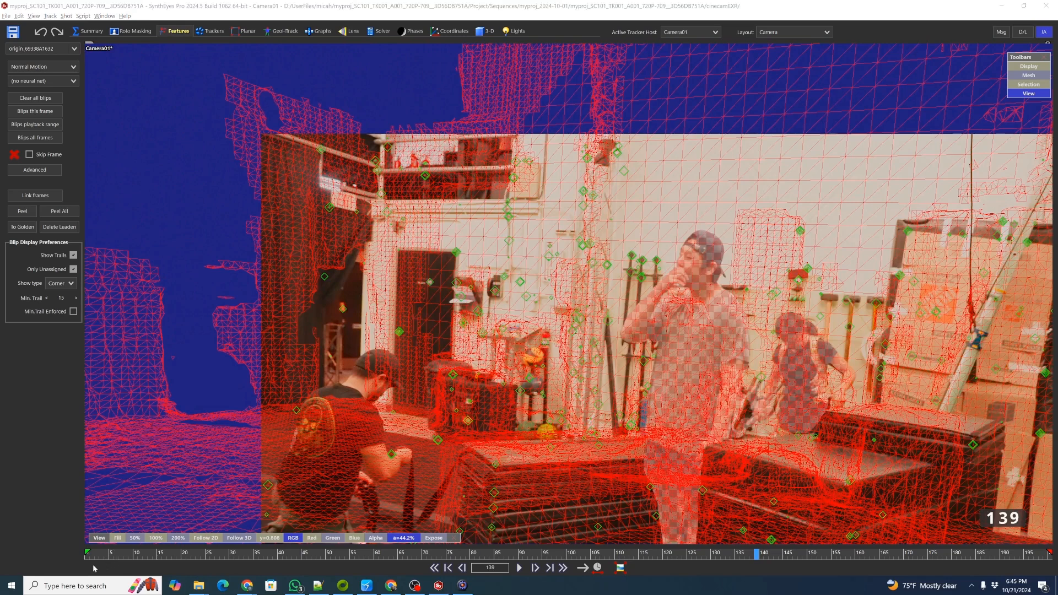
left_click_drag(134, 554, 125, 557)
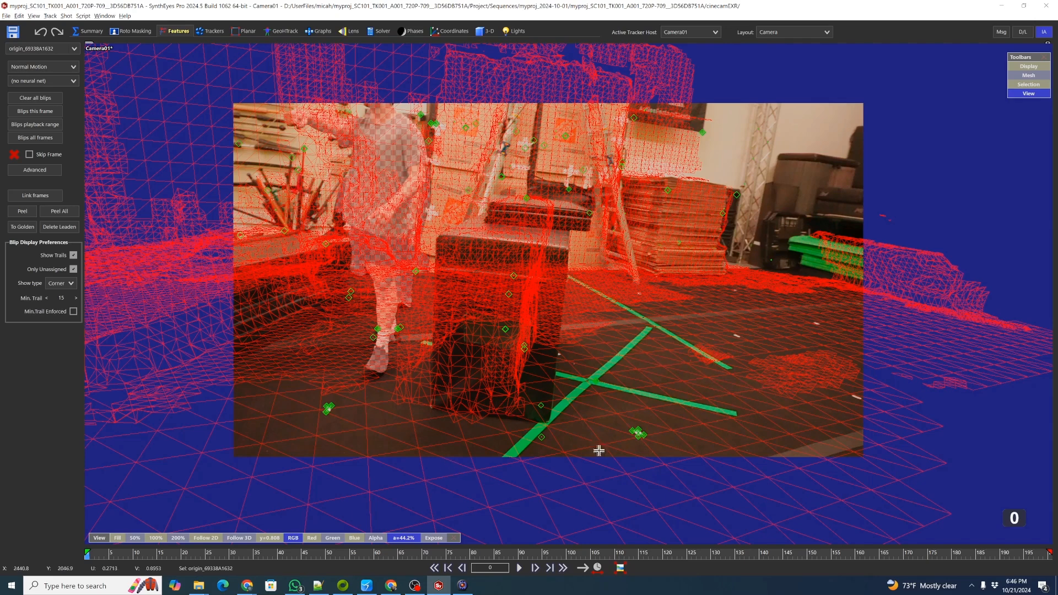
left_click(107, 553)
left_click_drag(107, 553, 154, 553)
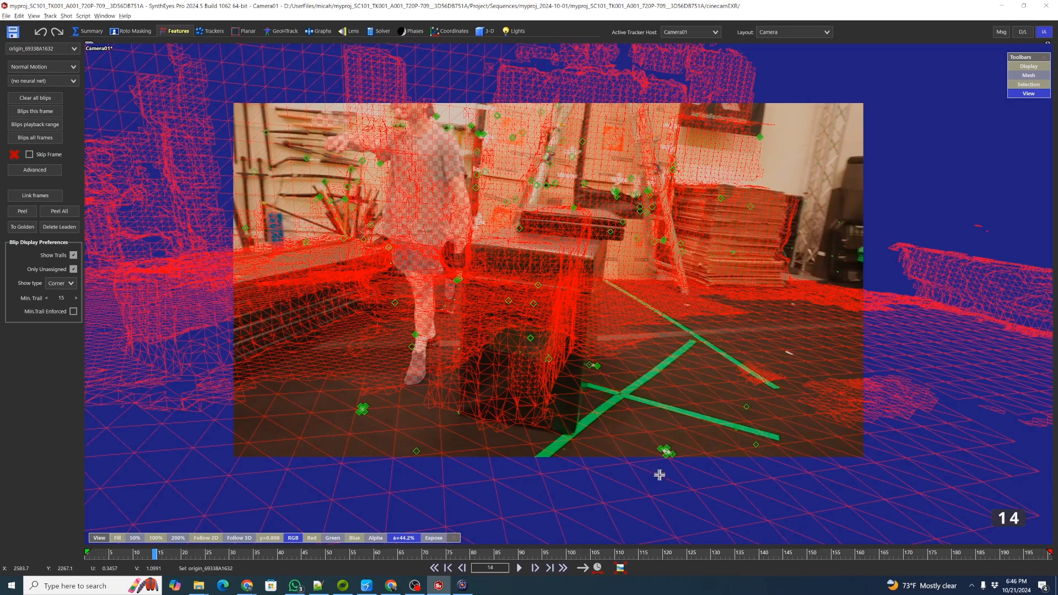
left_click_drag(513, 502, 734, 480)
left_click_drag(798, 421, 784, 313)
left_click_drag(625, 339, 591, 371)
left_click_drag(343, 473, 346, 475)
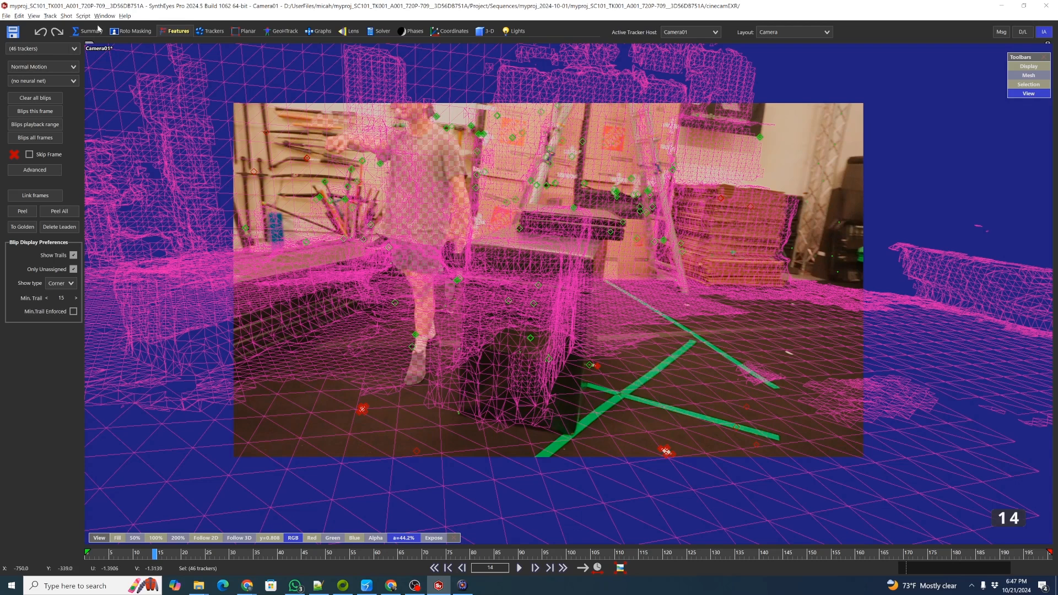
left_click(49, 17)
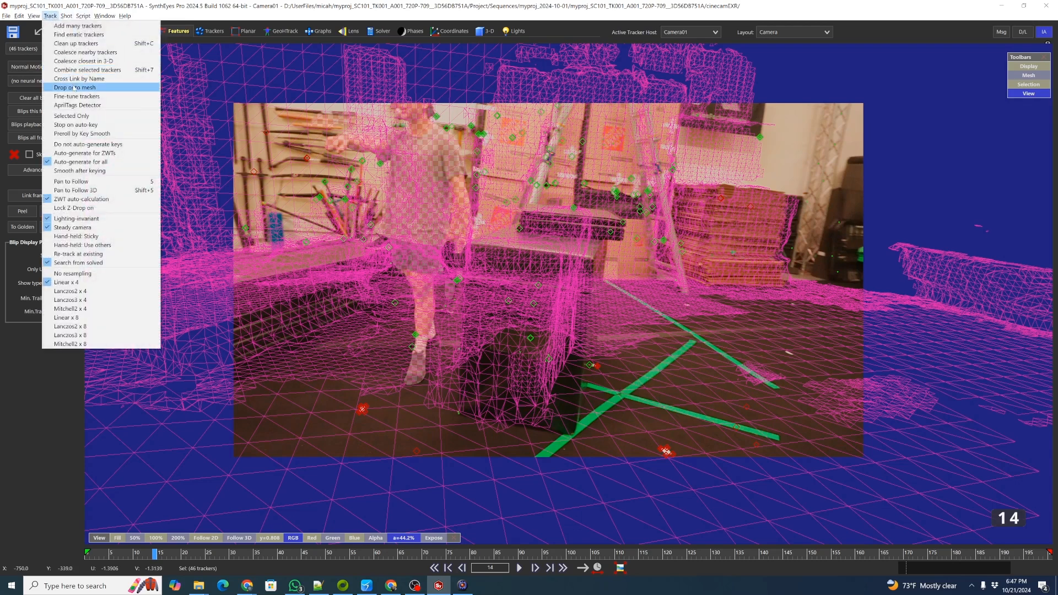
left_click(73, 87)
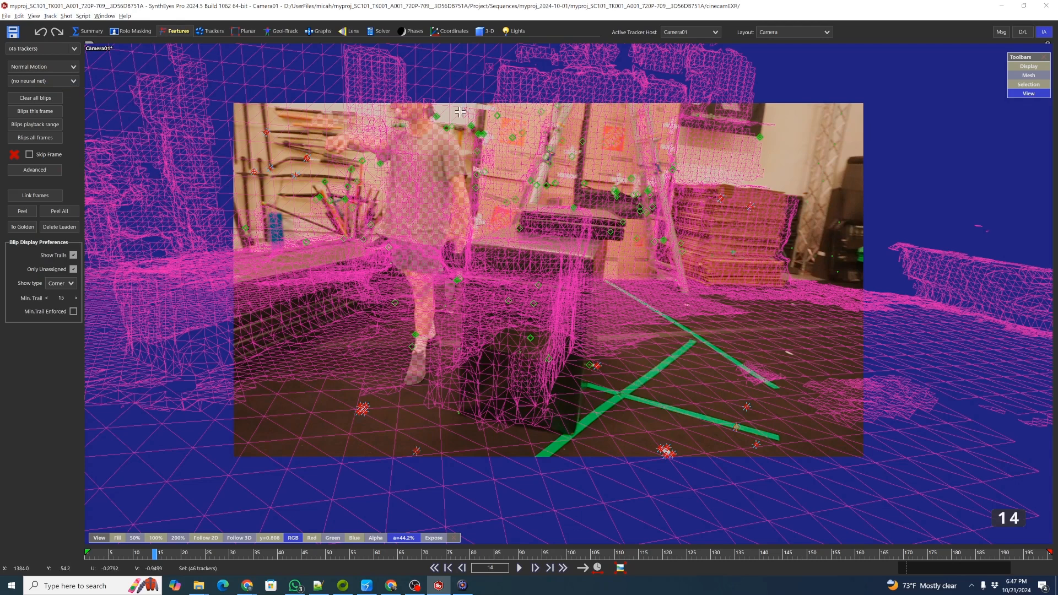
Add trackers near the top of the frame to the selection and drop them onto the mesh.
left_click(497, 115)
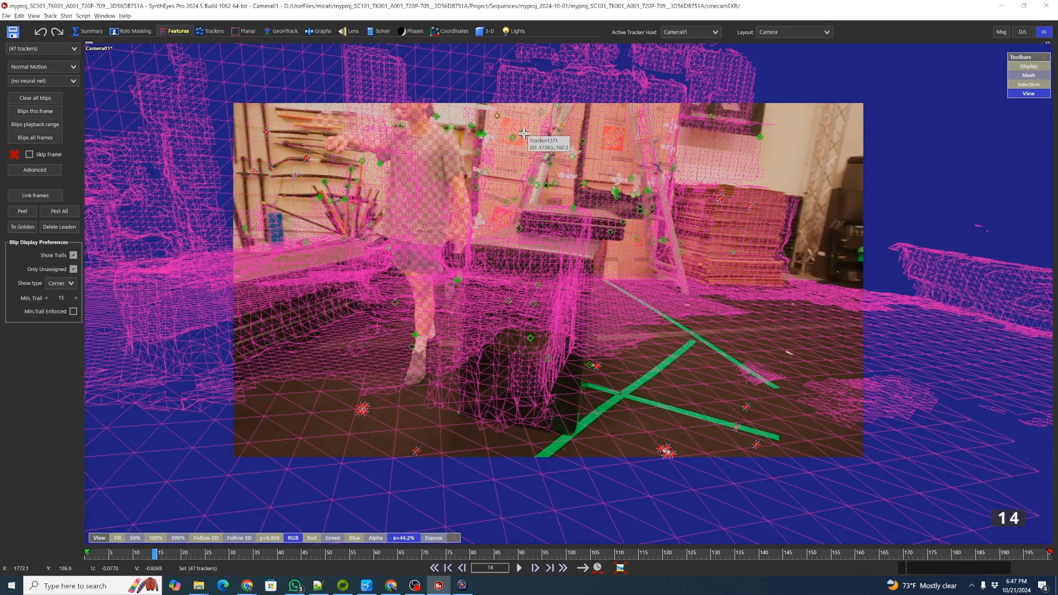
left_click(522, 134)
left_click(513, 138)
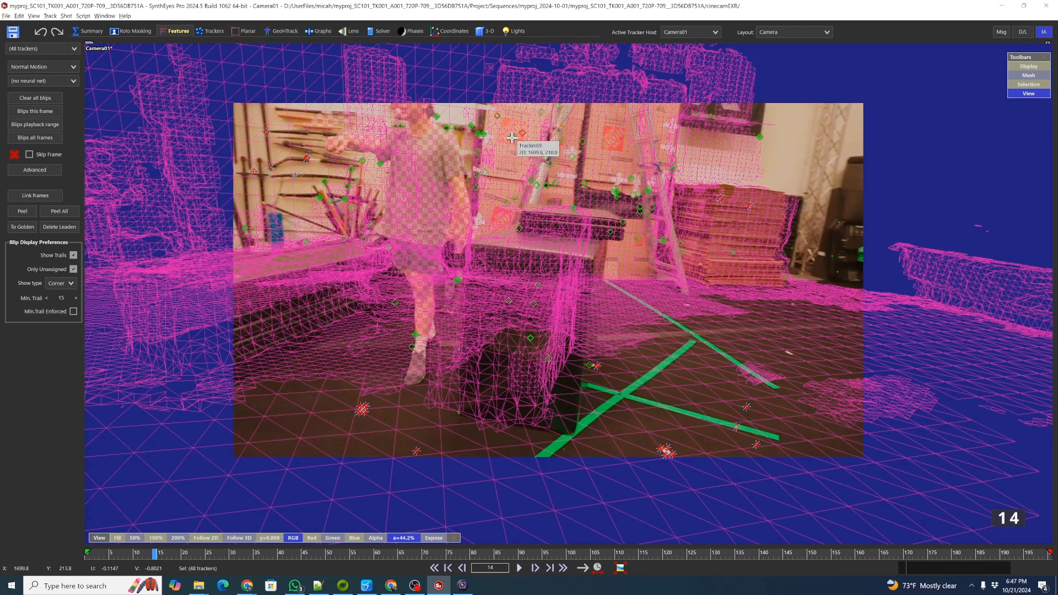
left_click(50, 16)
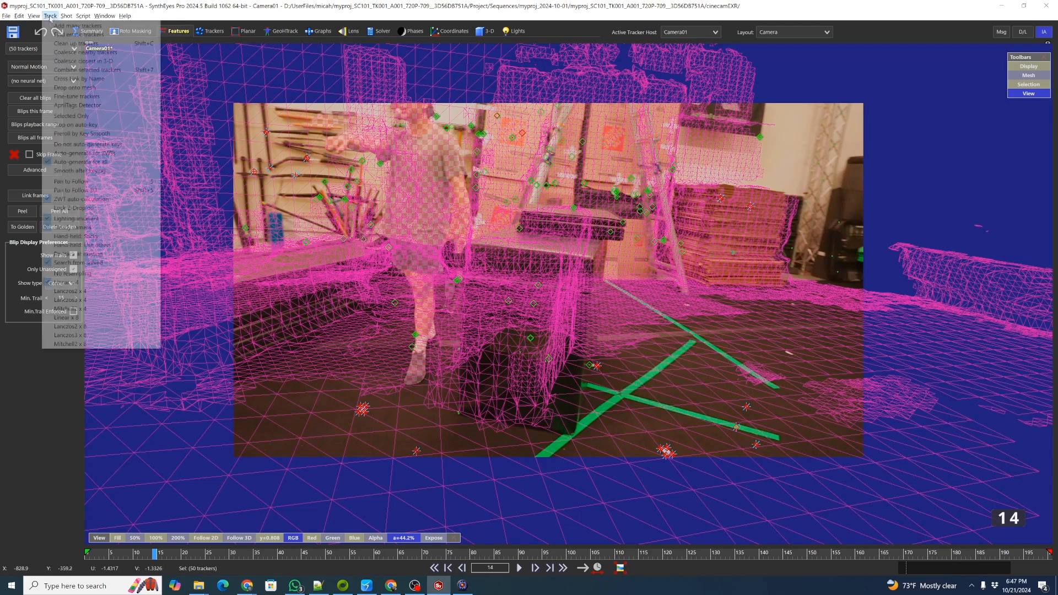
left_click(113, 89)
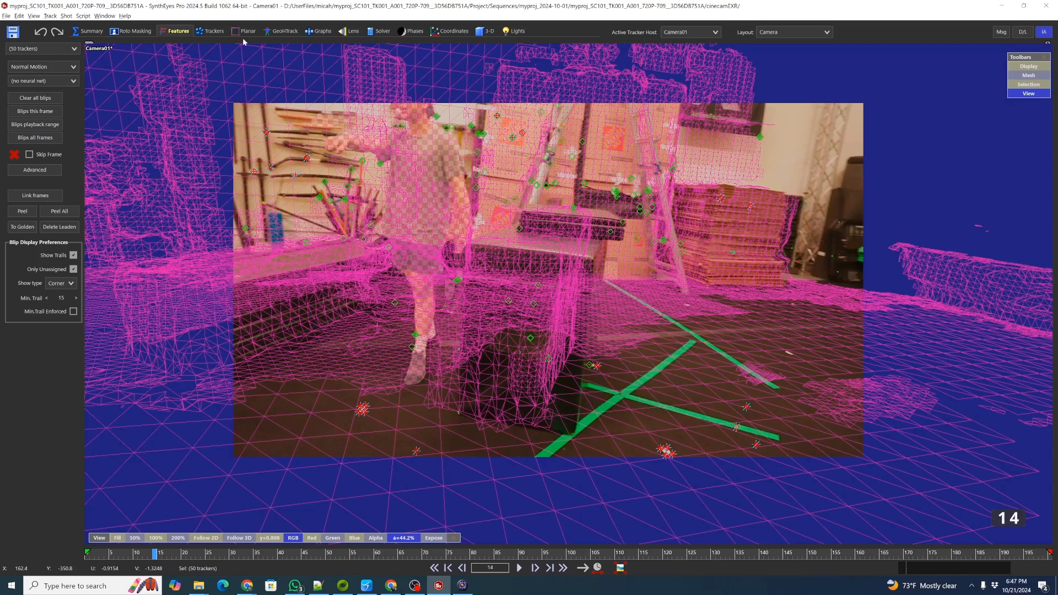
Switch to the Solver room and zoom into the camera view to examine the solved trackers against the mesh.
left_click(378, 31)
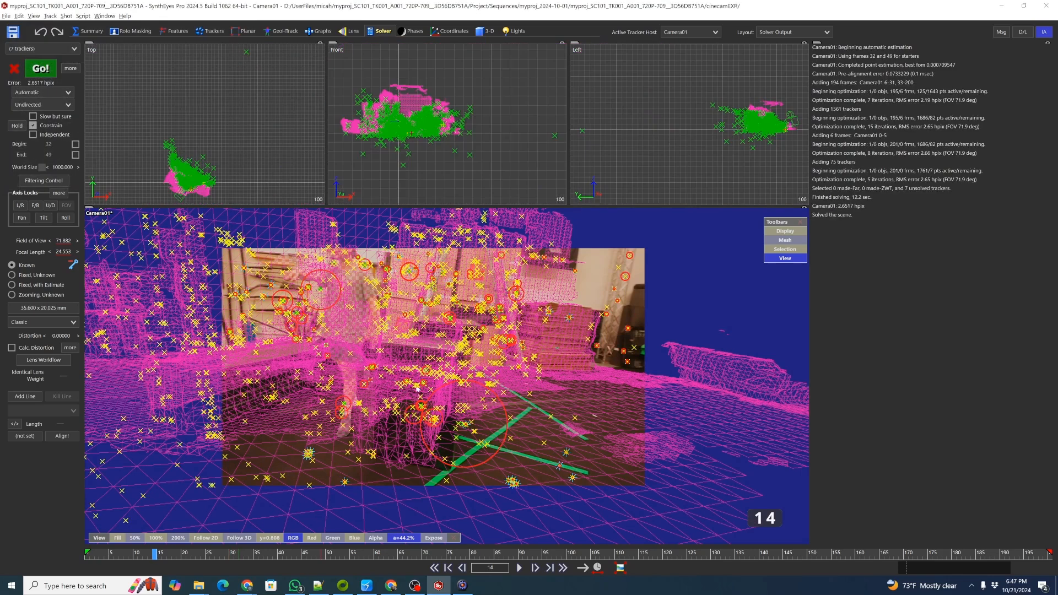
scroll(417, 388, "up", 2)
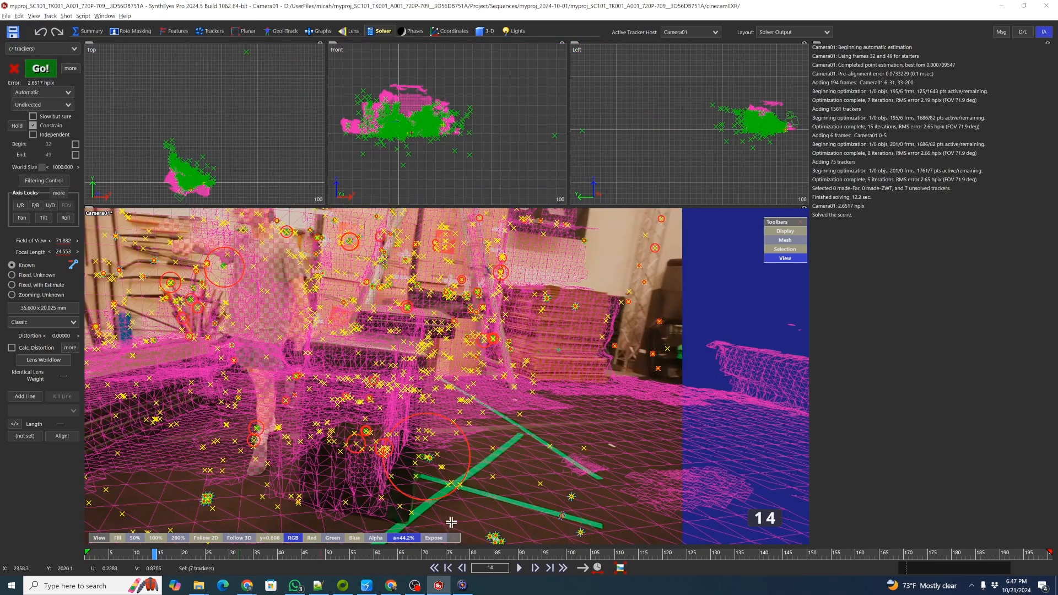
left_click_drag(350, 554, 208, 543)
scroll(439, 413, "up", 3)
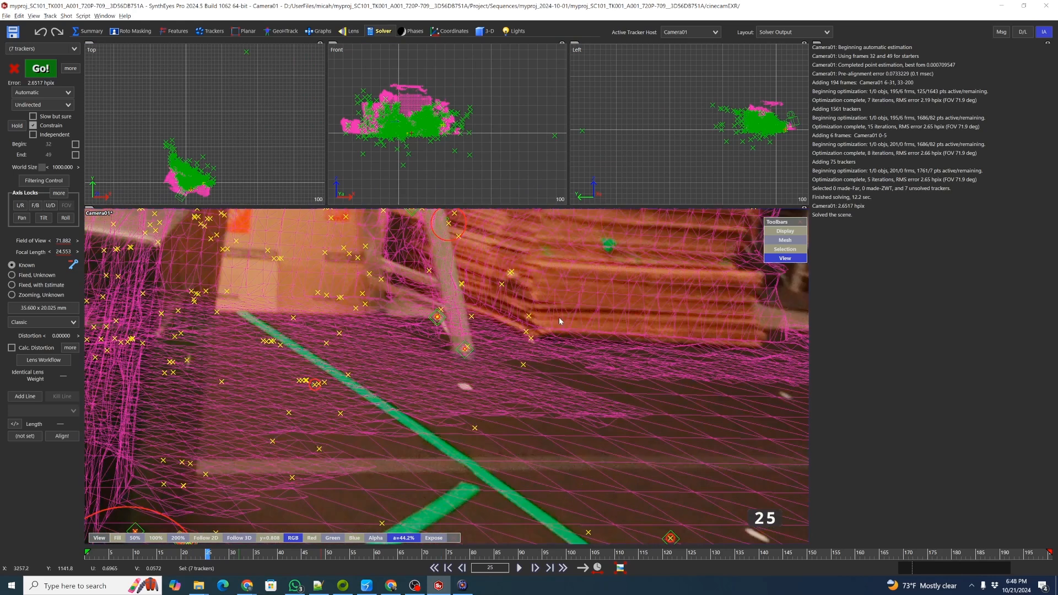
Pan and zoom around the camera view to inspect the trackers against the mesh.
middle_click_drag(560, 321, 491, 357)
mouse_move(418, 346)
middle_mouse_down()
mouse_move(461, 354)
mouse_move(504, 390)
middle_mouse_up()
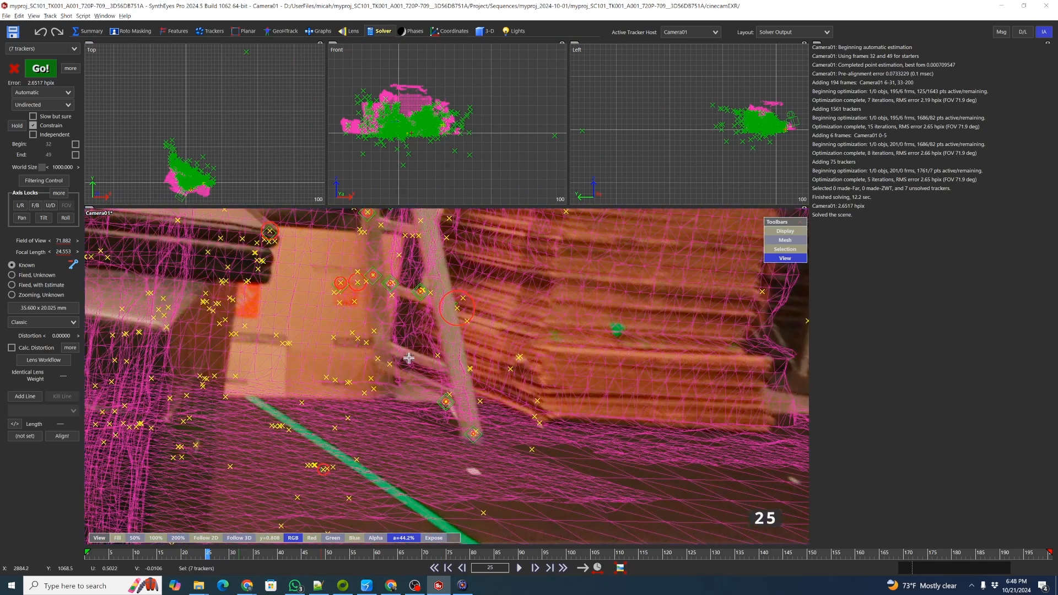
middle_click_drag(349, 392, 426, 428)
scroll(427, 424, "down", 5)
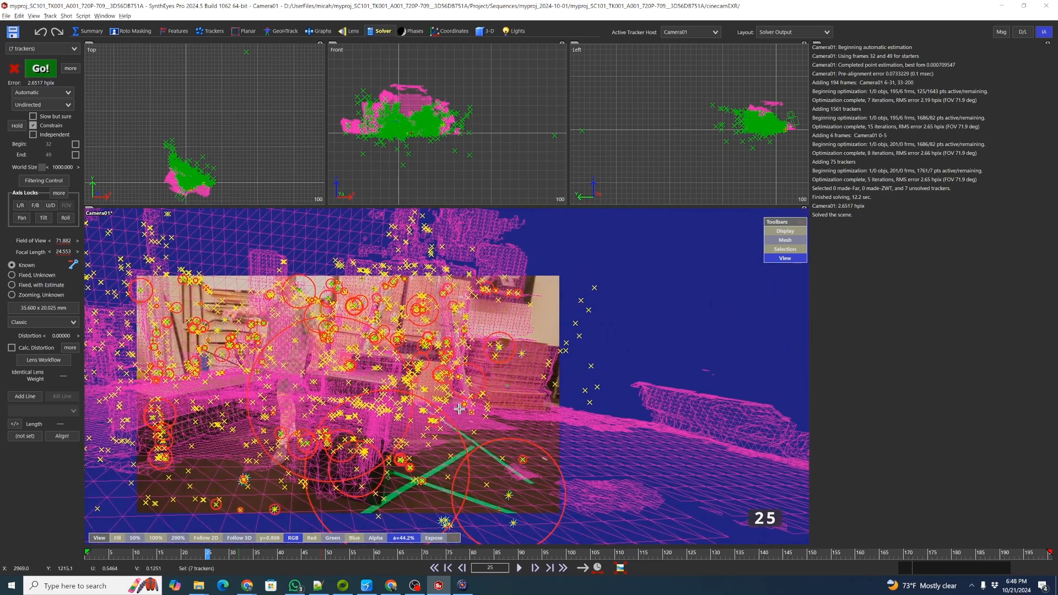
scroll(459, 408, "up", 6)
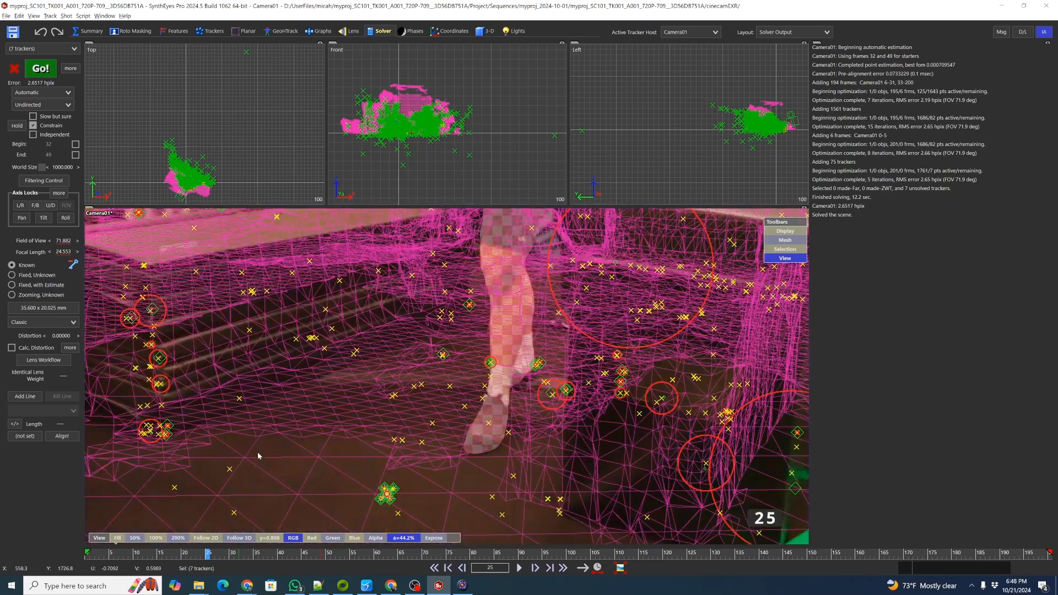
middle_click_drag(258, 456, 317, 468)
scroll(326, 466, "down", 3)
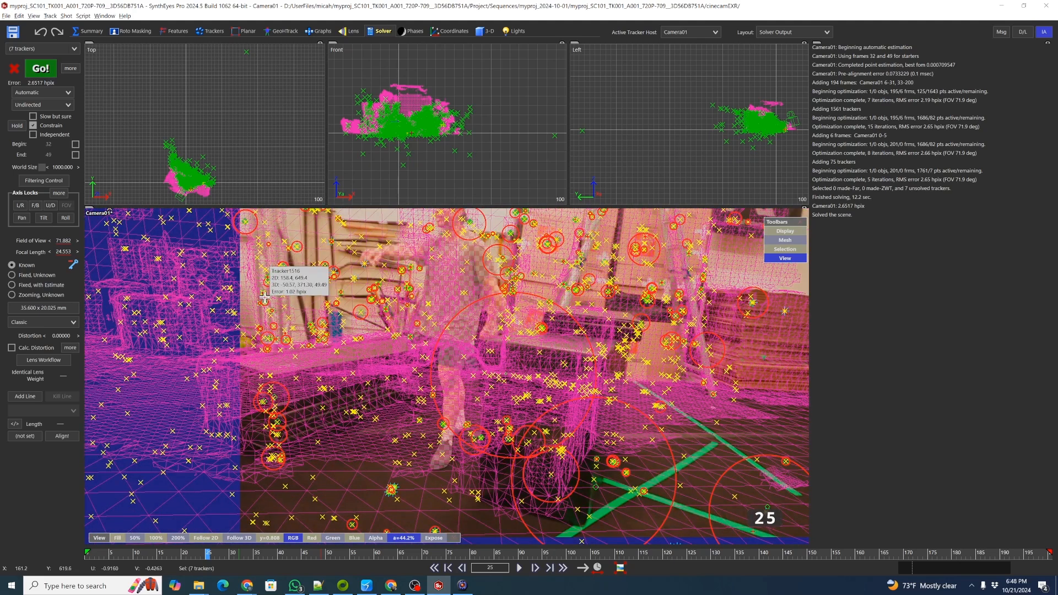
Clean up bad trackers, switch the solver to Refine mode and solve again.
key("shift+c")
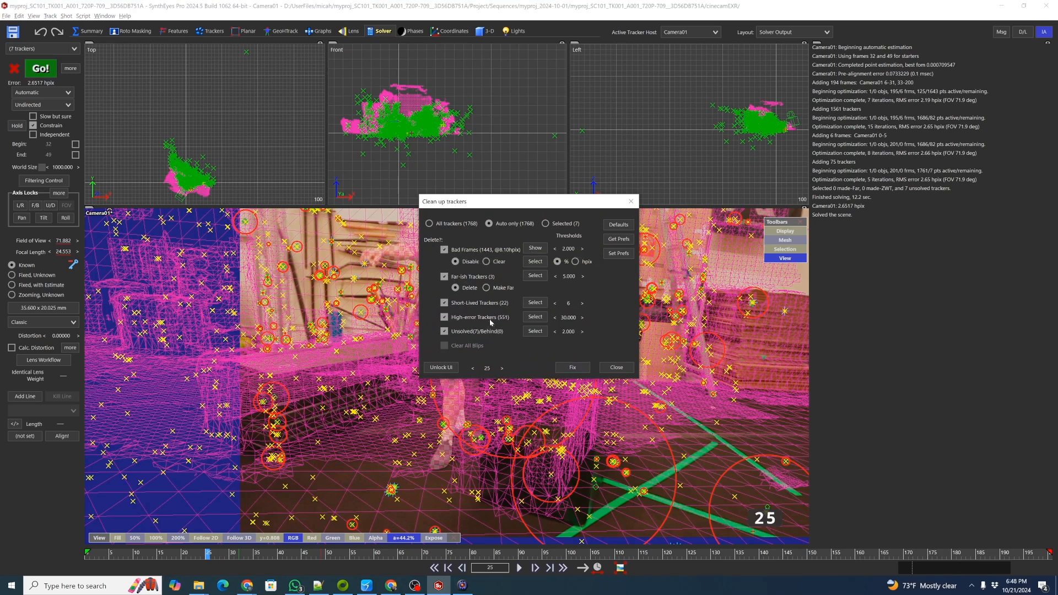
left_click(576, 368)
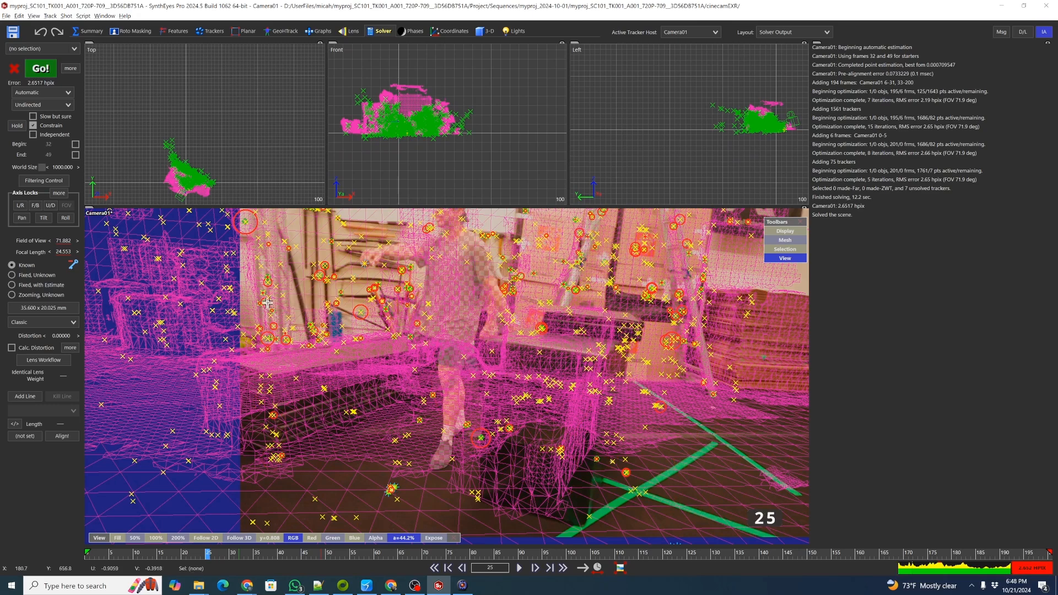
left_click(43, 92)
left_click(45, 126)
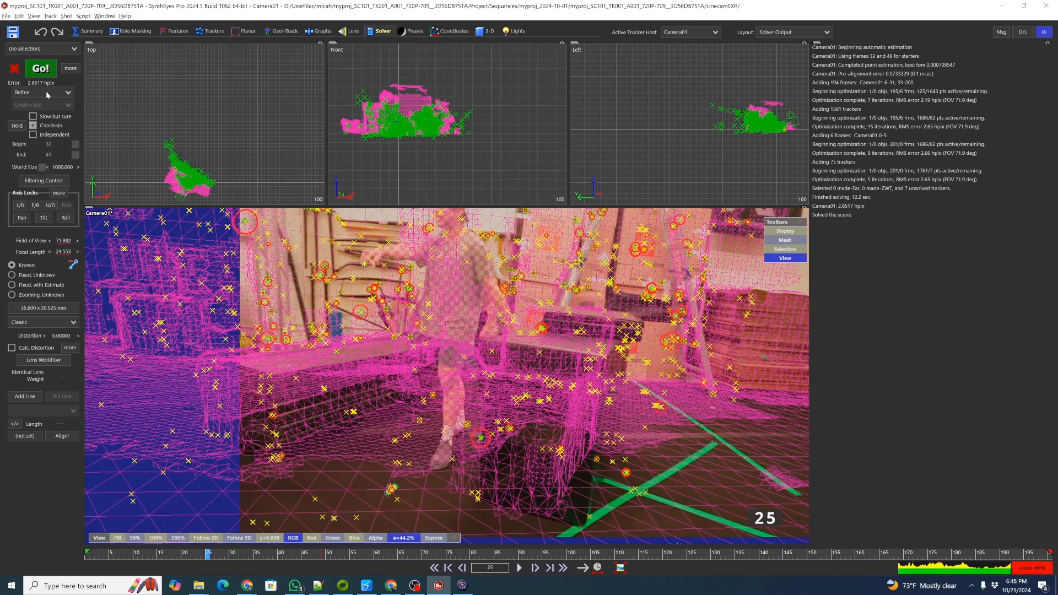
left_click(42, 69)
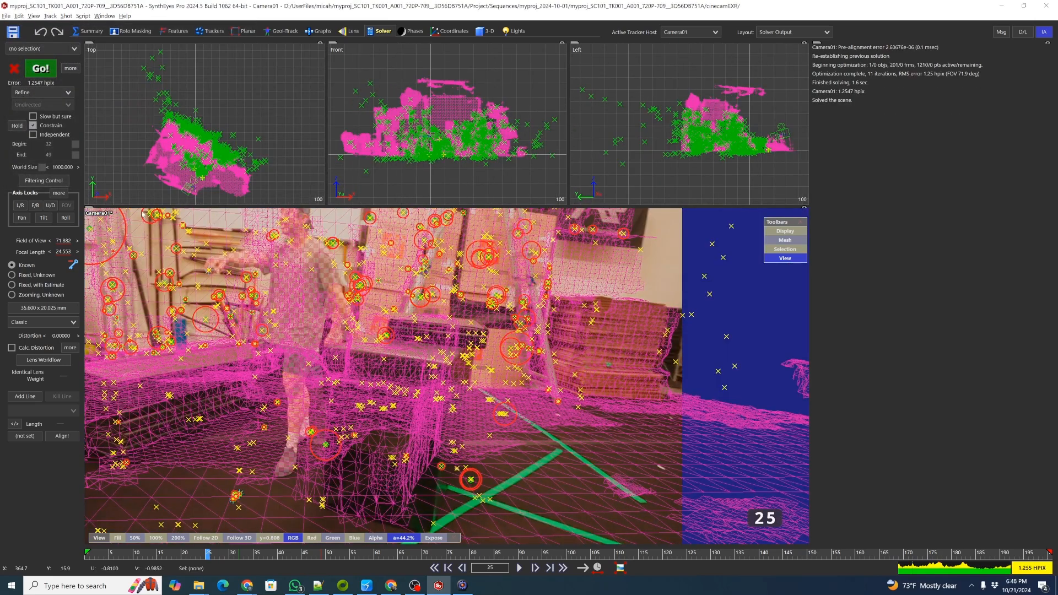
Scrub through the shot, then clean up trackers again and rerun the refine solve.
left_click_drag(402, 551, 116, 535)
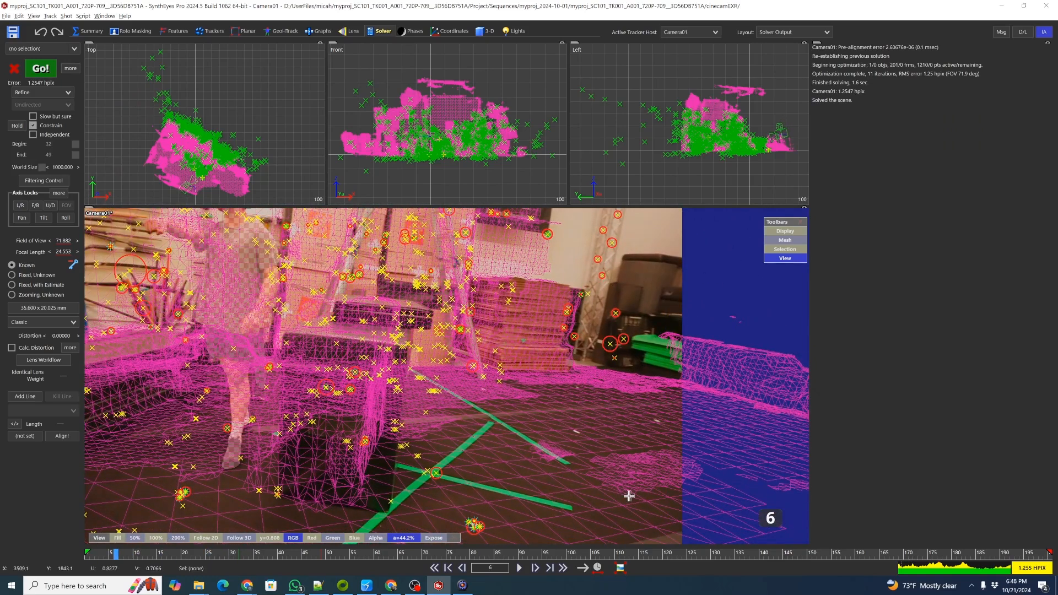
left_click(468, 552)
left_click_drag(468, 552, 188, 546)
key("shift+c")
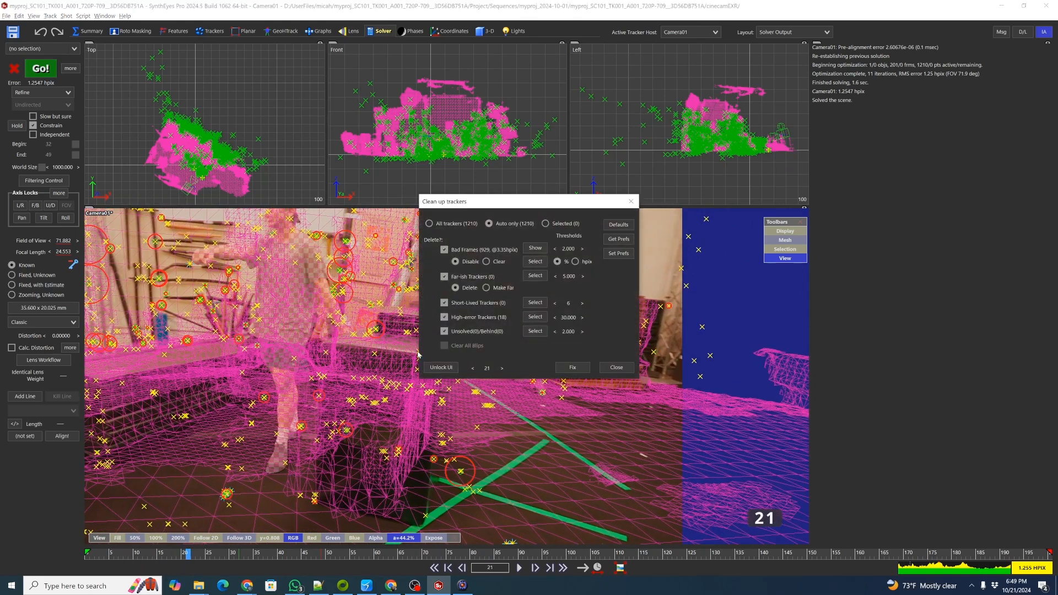
left_click(572, 367)
left_click(41, 68)
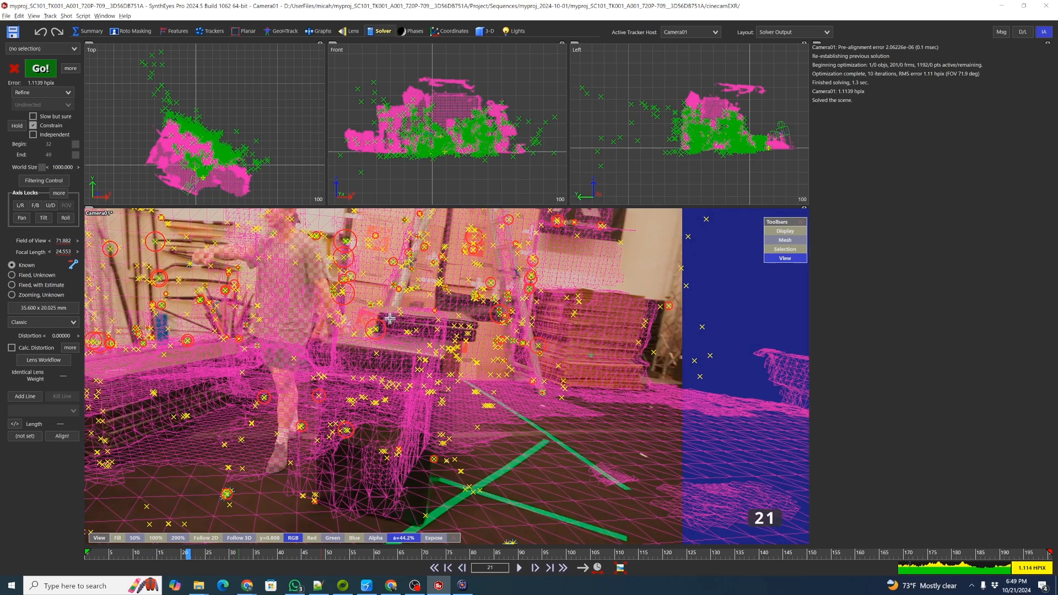
Run another tracker cleanup and refine the solve.
key("shift+c")
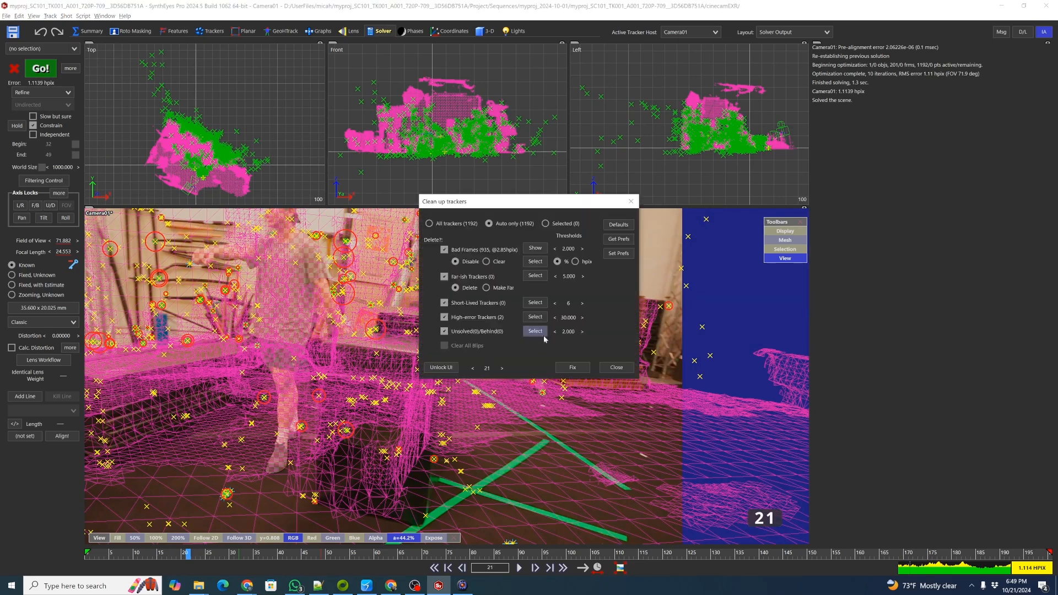
left_click(573, 367)
left_click(41, 69)
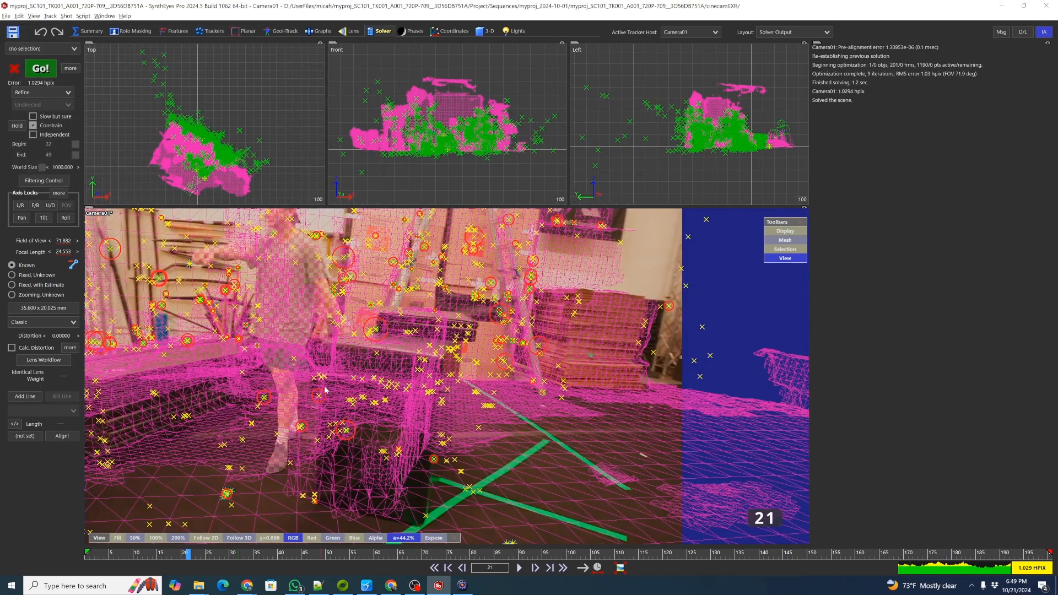
Review the shot in the camera and 3D views, then clean up trackers once more and refine the solve.
left_click_drag(348, 558, 154, 536)
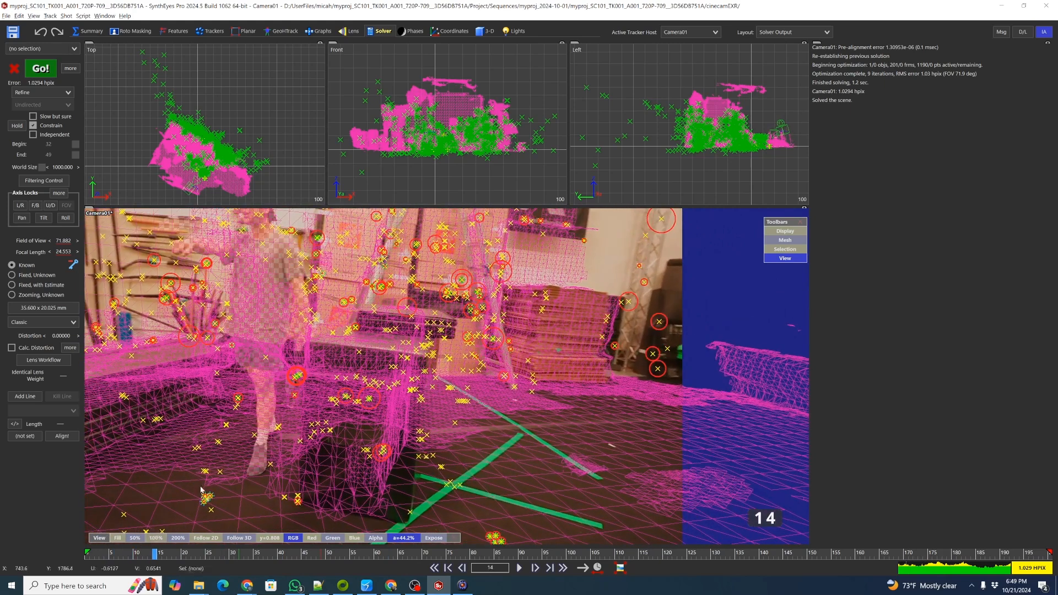
scroll(457, 135, "up", 3)
scroll(472, 123, "down", 3)
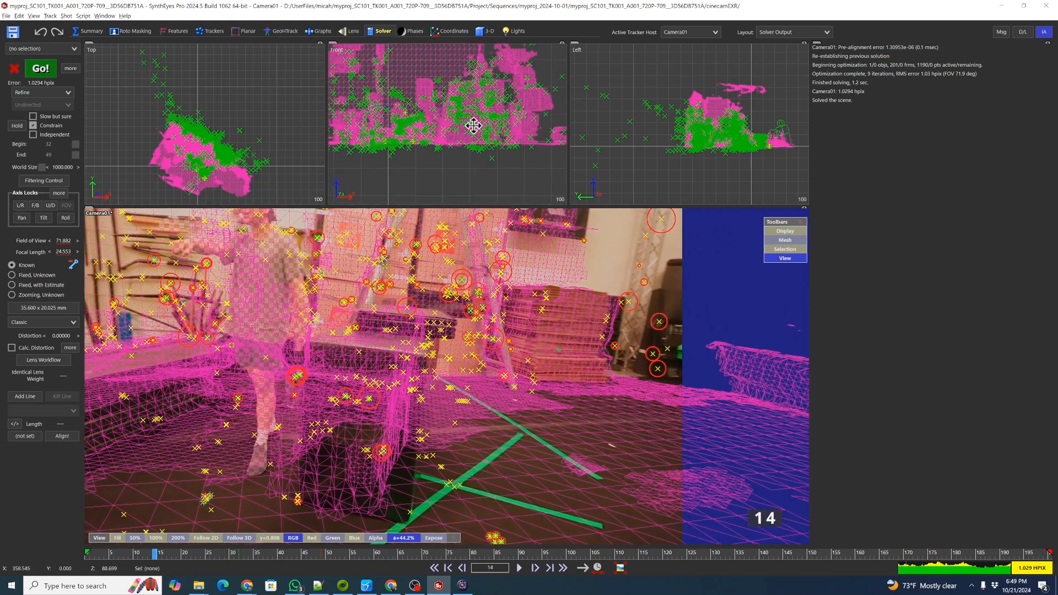
scroll(203, 156, "up", 6)
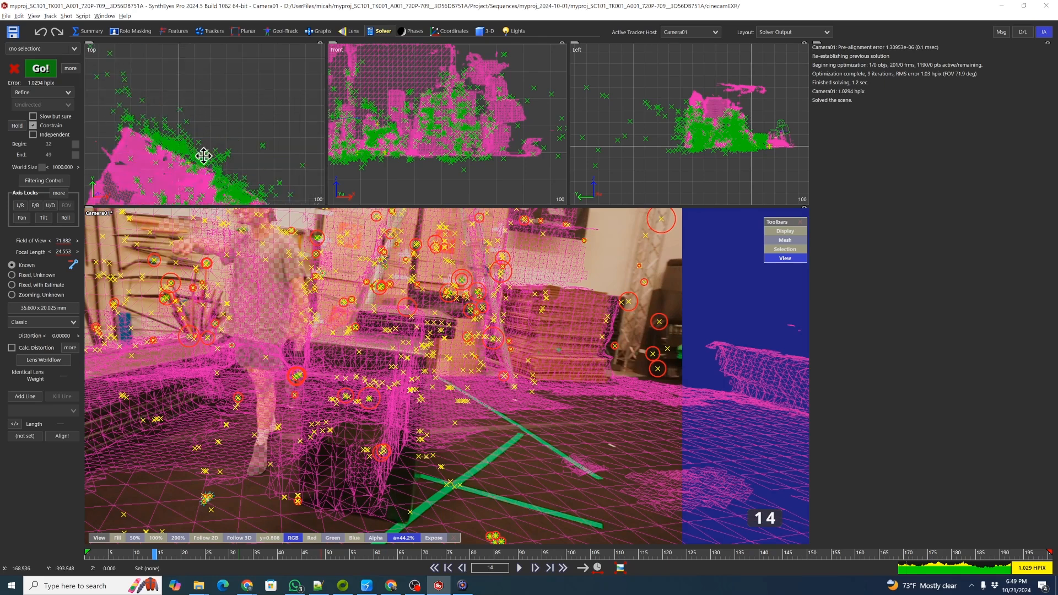
scroll(210, 101, "down", 6)
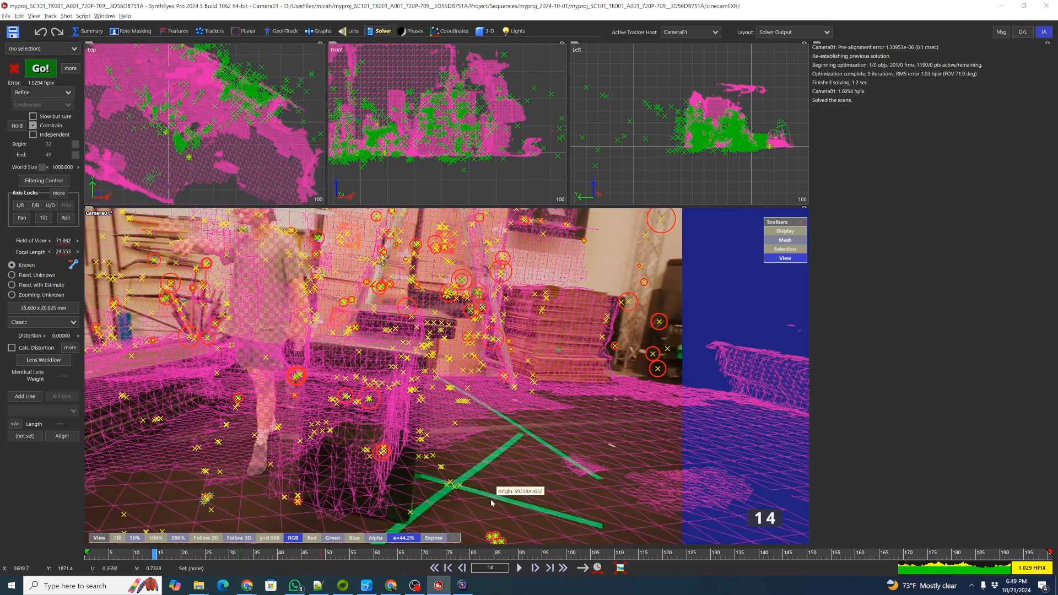
key("shift+c")
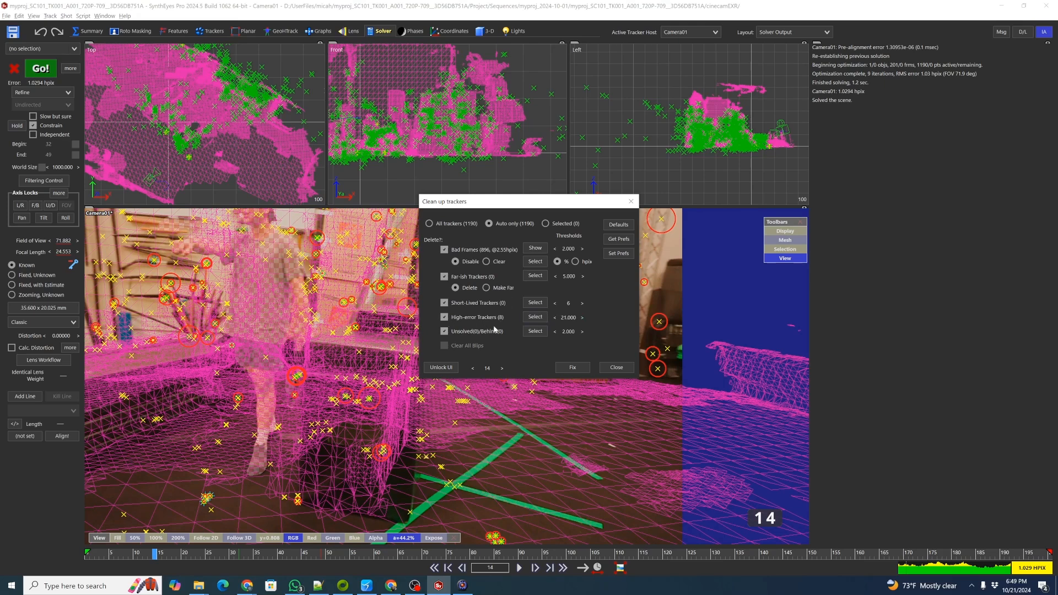
left_click(573, 368)
left_click(43, 68)
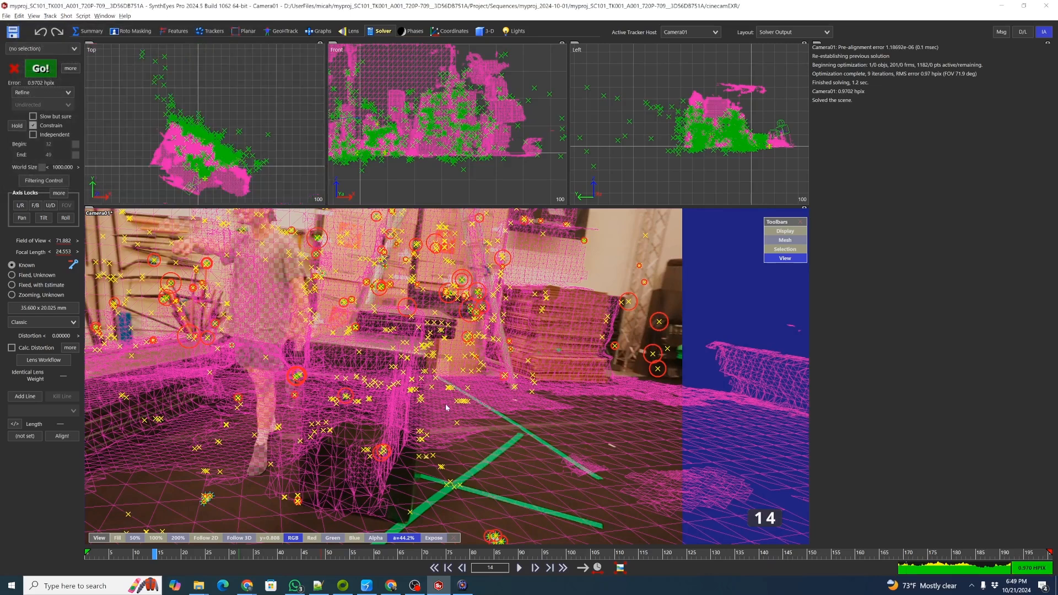
Repeat the tracker cleanup and refine solve twice more.
key("shift+c")
left_click(573, 366)
left_click(41, 68)
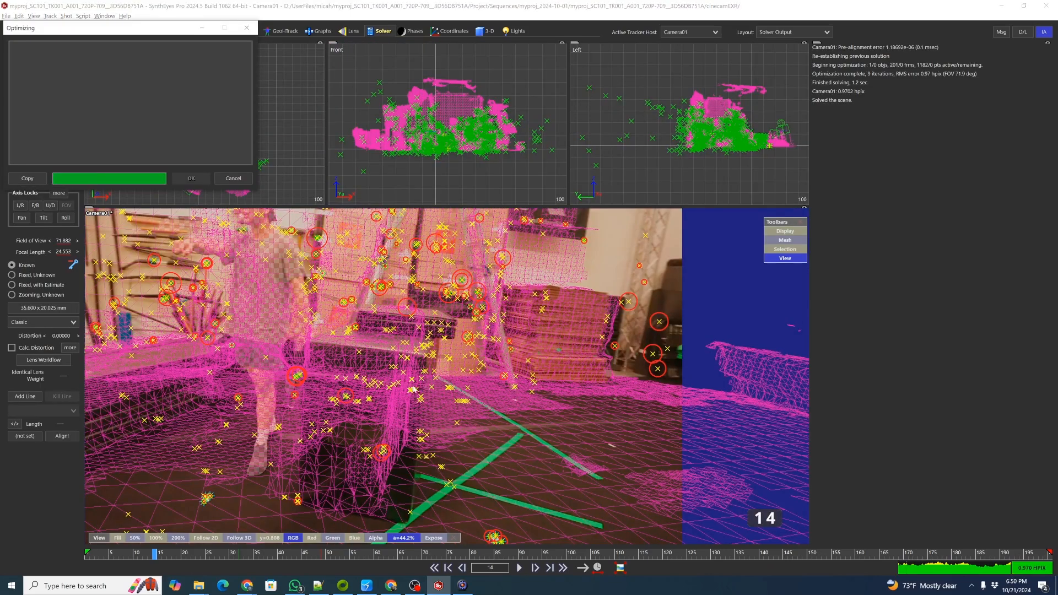
key("shift+c")
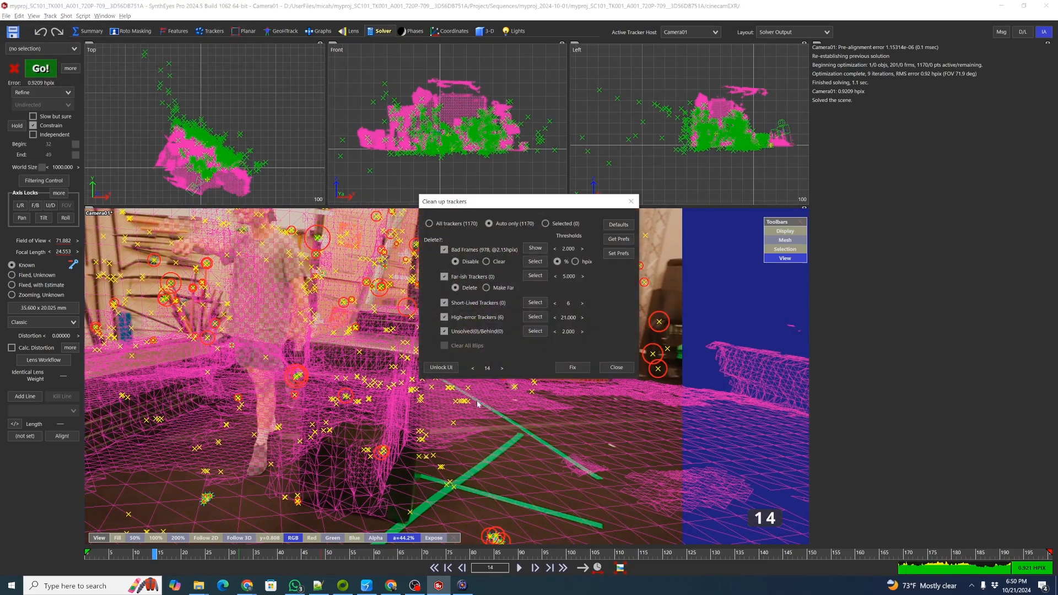
left_click(573, 366)
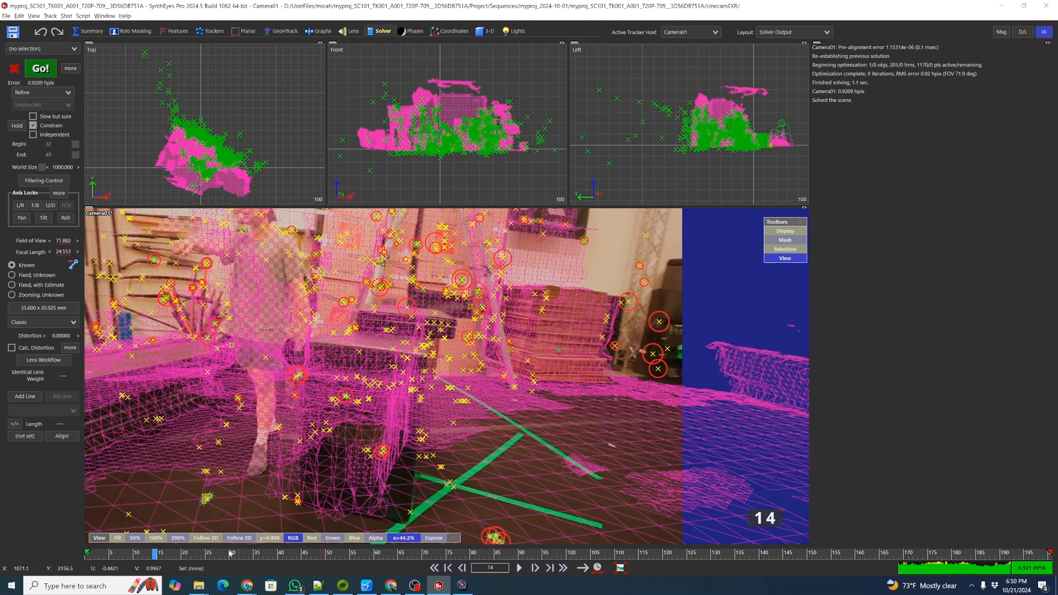
left_click(39, 70)
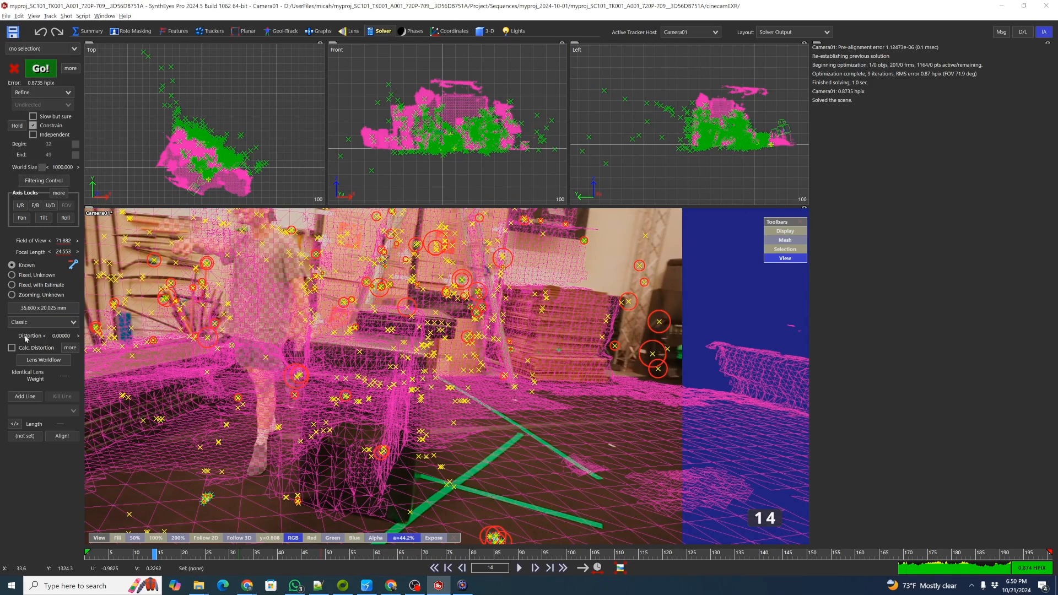
Enable distortion calculation with the Std. Radial 4th-order lens model, set C2, U2 and V2 to Calculate, and solve.
left_click(12, 347)
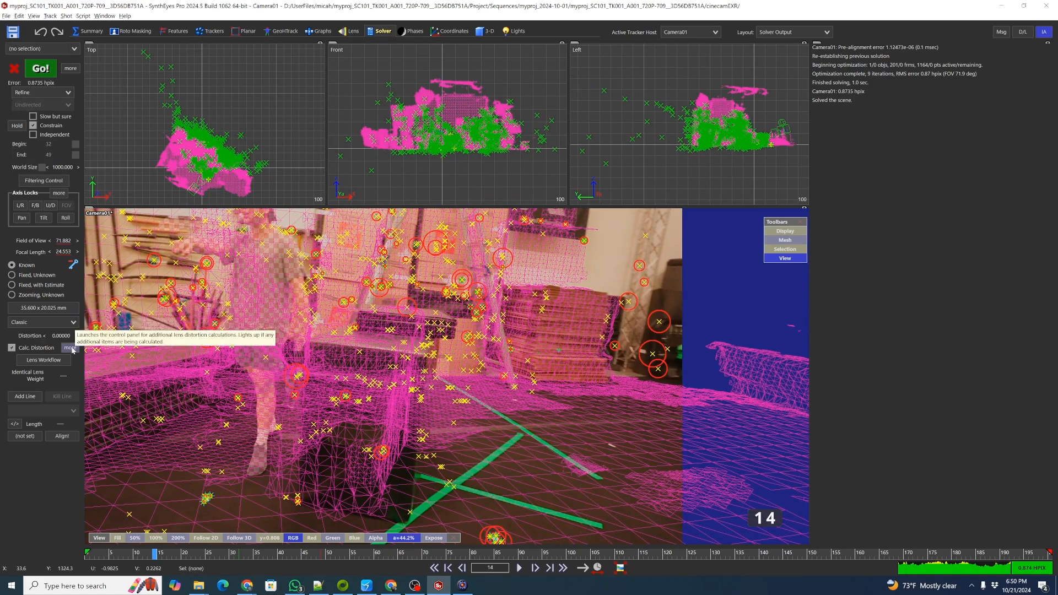
left_click(70, 348)
left_click(471, 199)
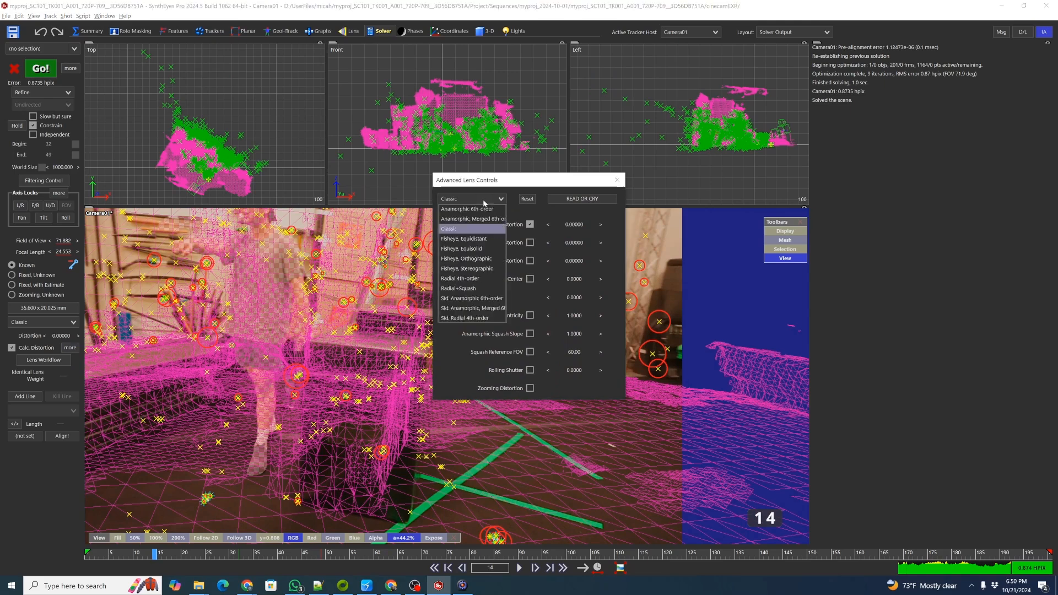
left_click(484, 318)
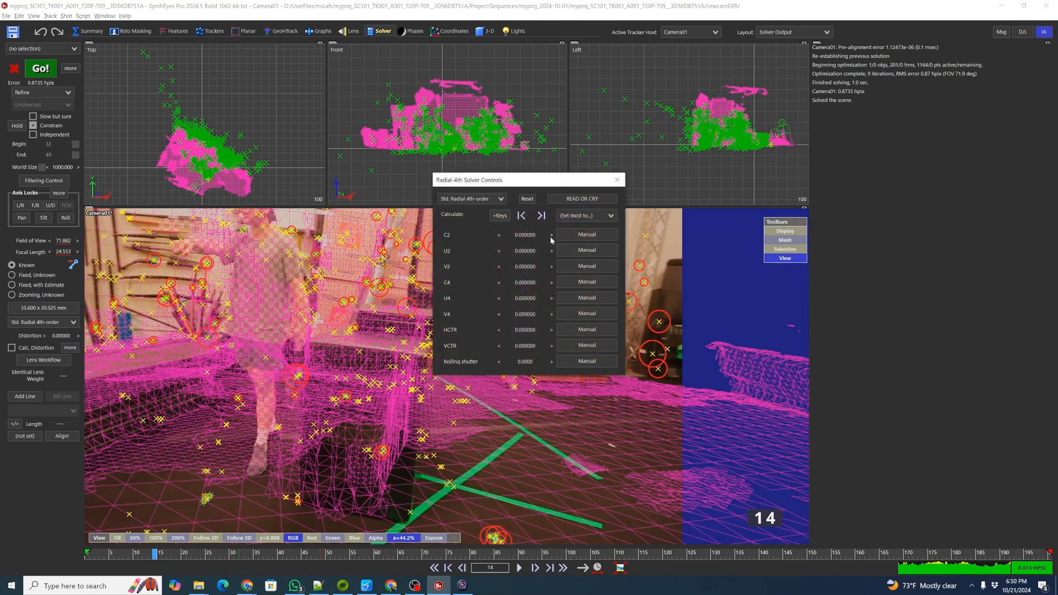
left_click(587, 234)
left_click(587, 250)
left_click(586, 266)
left_click(617, 183)
left_click(42, 69)
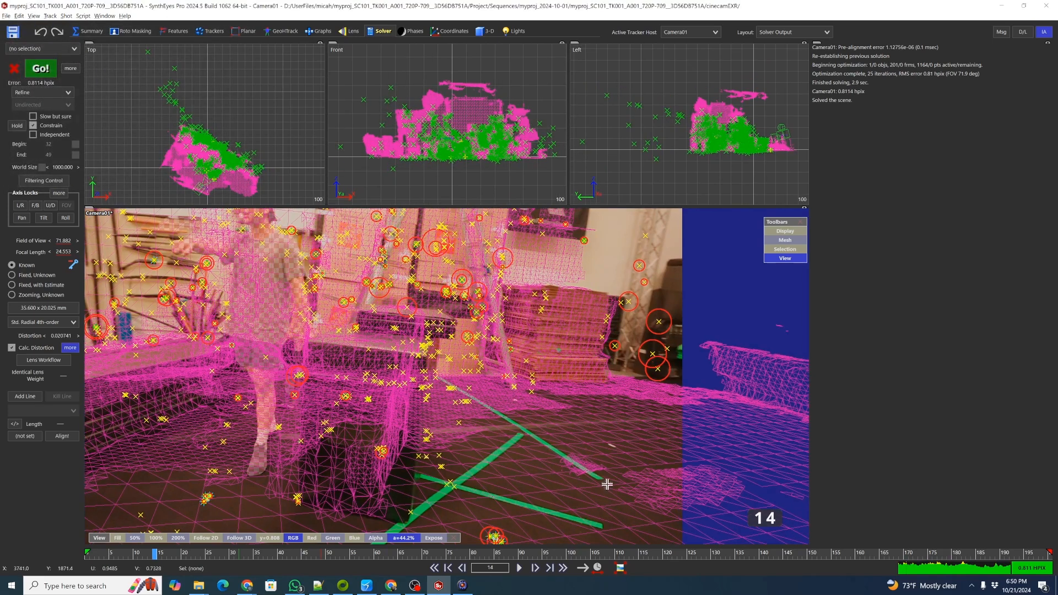
Clean up trackers and refine the solve with distortion enabled.
key("shift+c")
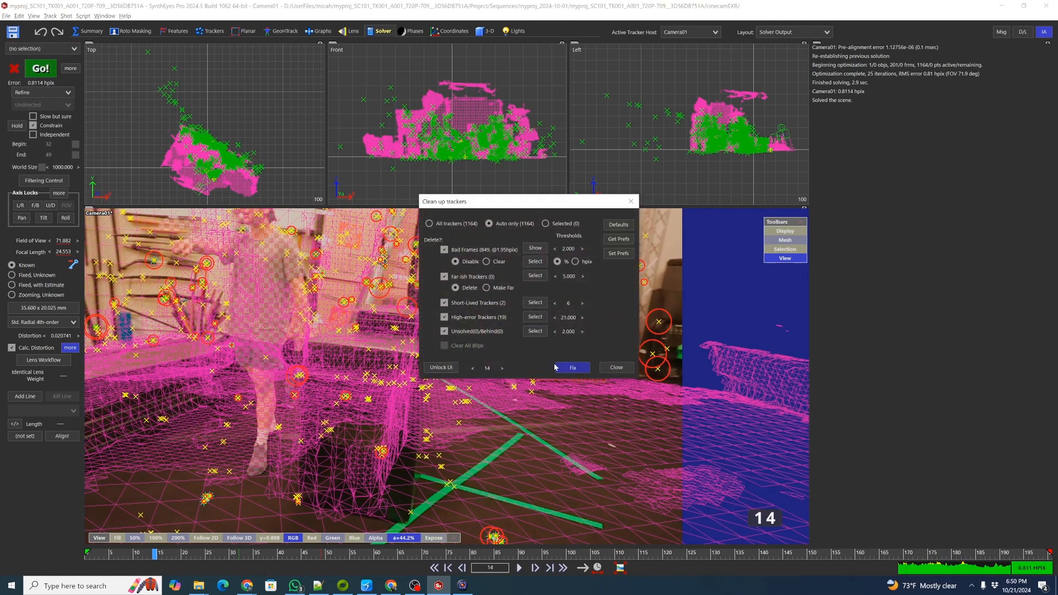
left_click(572, 367)
left_click(29, 75)
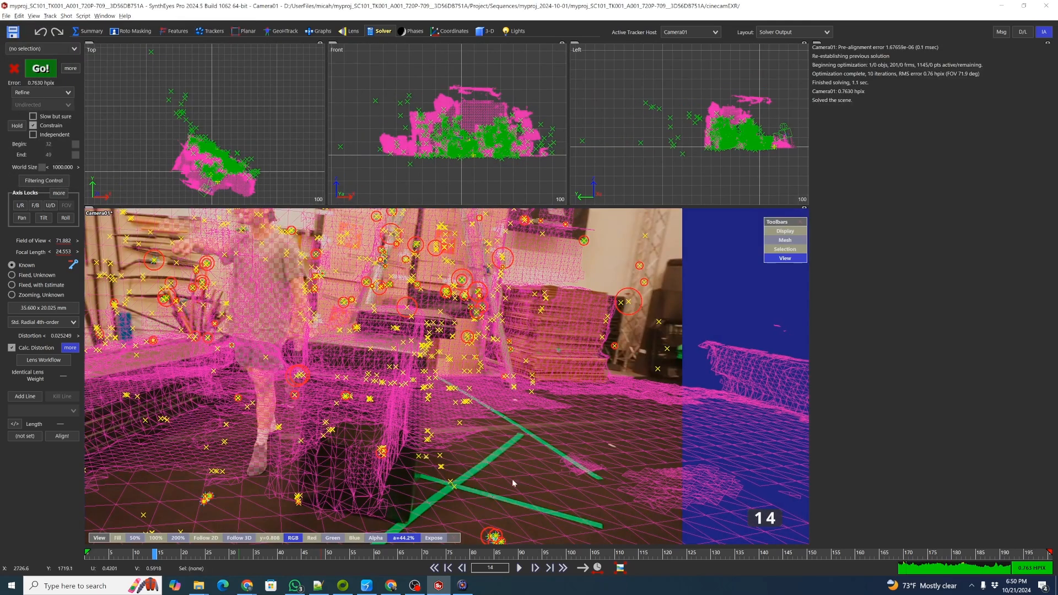
Scrub through the shot to review how the trackers sit on the mesh.
left_click_drag(531, 553, 95, 508)
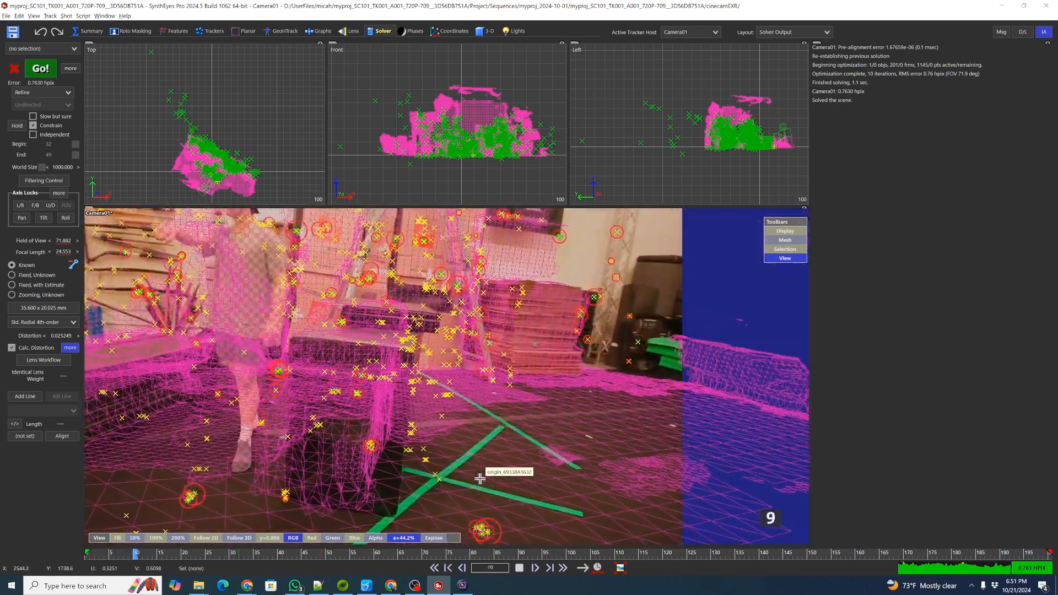
left_click_drag(488, 557, 512, 556)
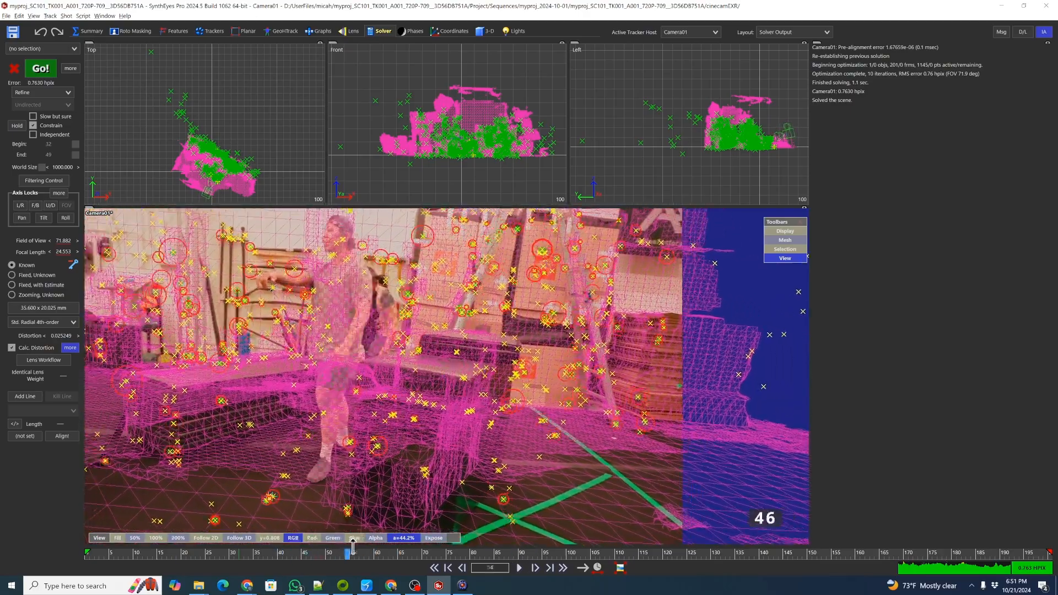
left_click_drag(369, 554, 275, 536)
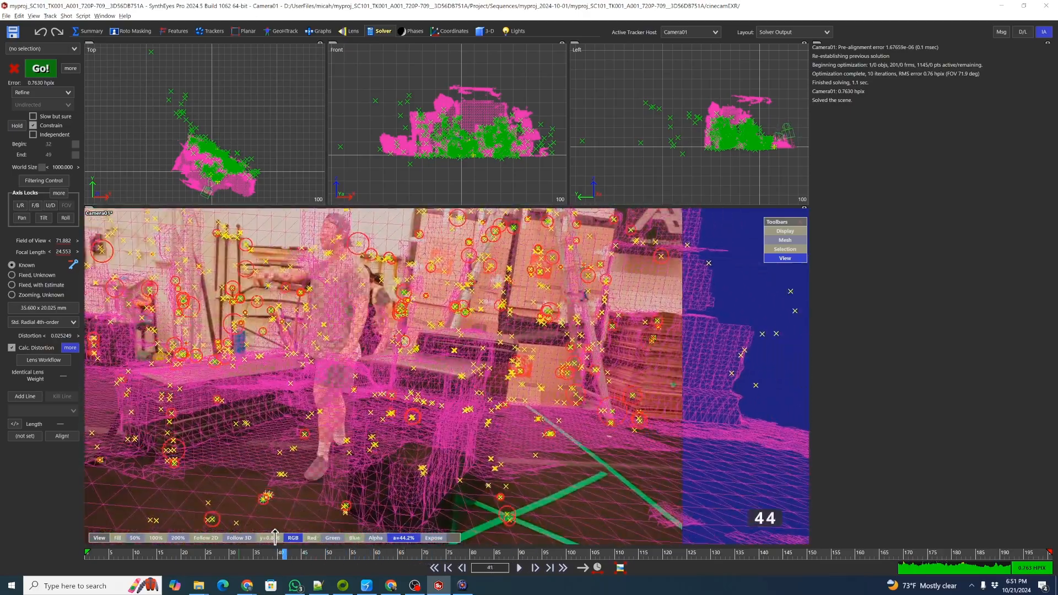
left_click_drag(194, 535, 197, 537)
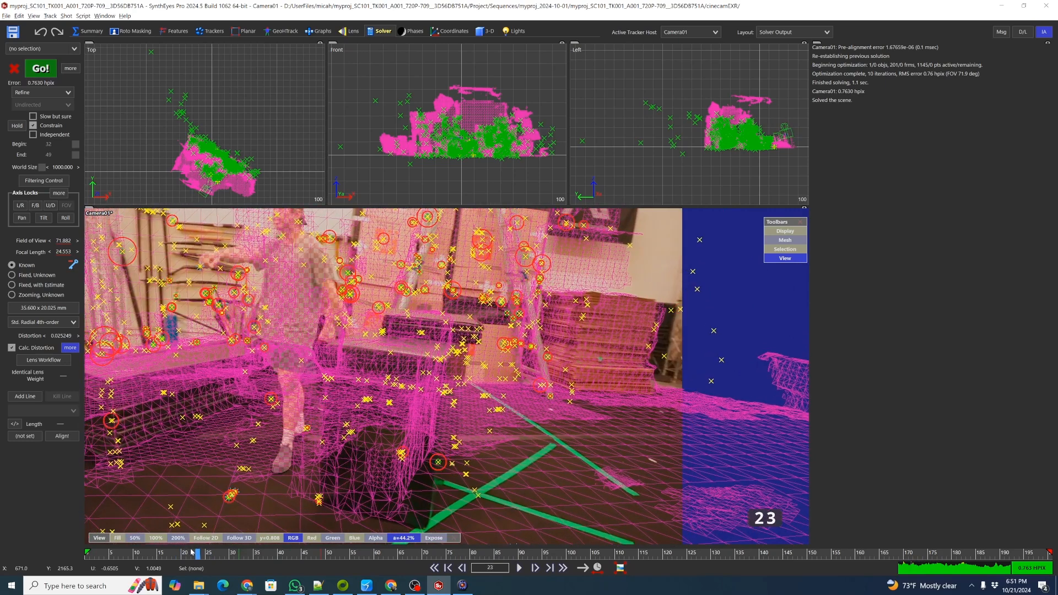